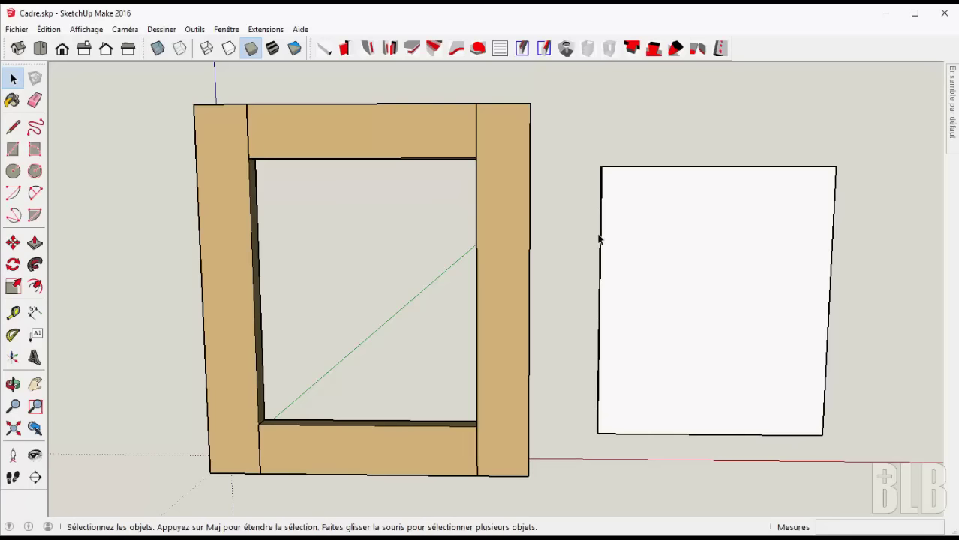
- Orbit to an oblique view and start Symetrie - Rotation on the right stile
key(o)
mouse_move(728, 283)
mouse_down()
mouse_move(675, 307)
mouse_move(535, 324)
mouse_move(542, 332)
mouse_move(637, 288)
mouse_move(746, 267)
mouse_up()
key(space)
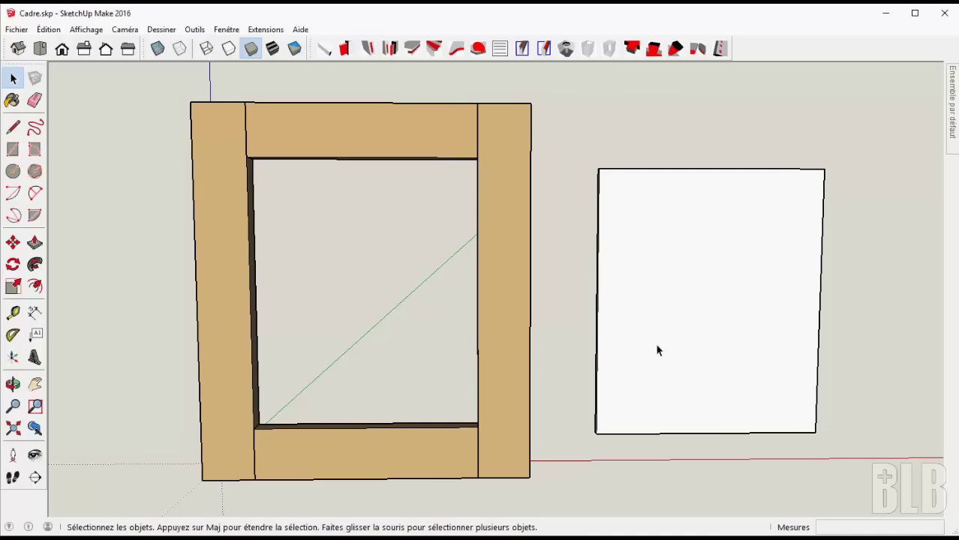
mouse_move(694, 203)
middle_down()
mouse_move(575, 447)
mouse_move(512, 278)
mouse_move(460, 251)
mouse_move(444, 263)
mouse_move(436, 210)
mouse_move(376, 247)
mouse_move(388, 253)
middle_up()
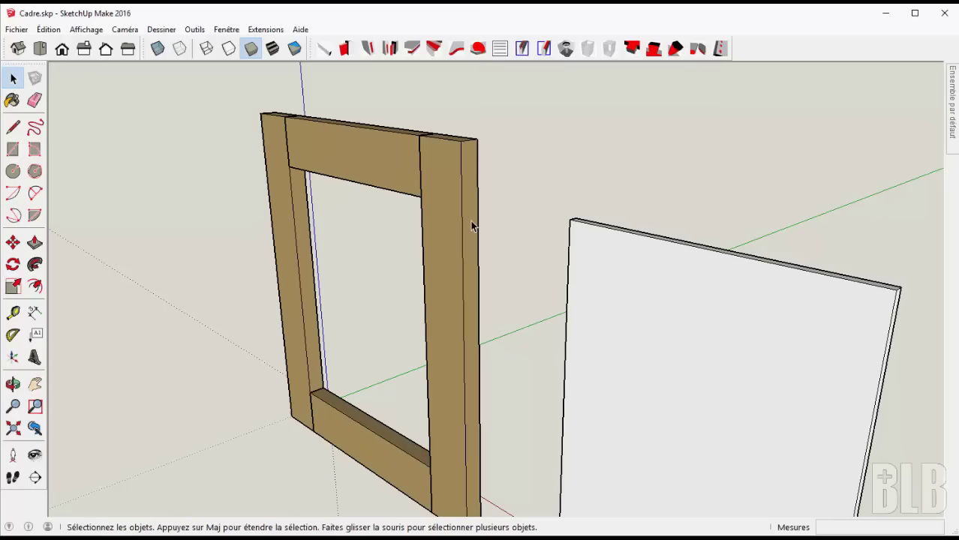
right_click(467, 171)
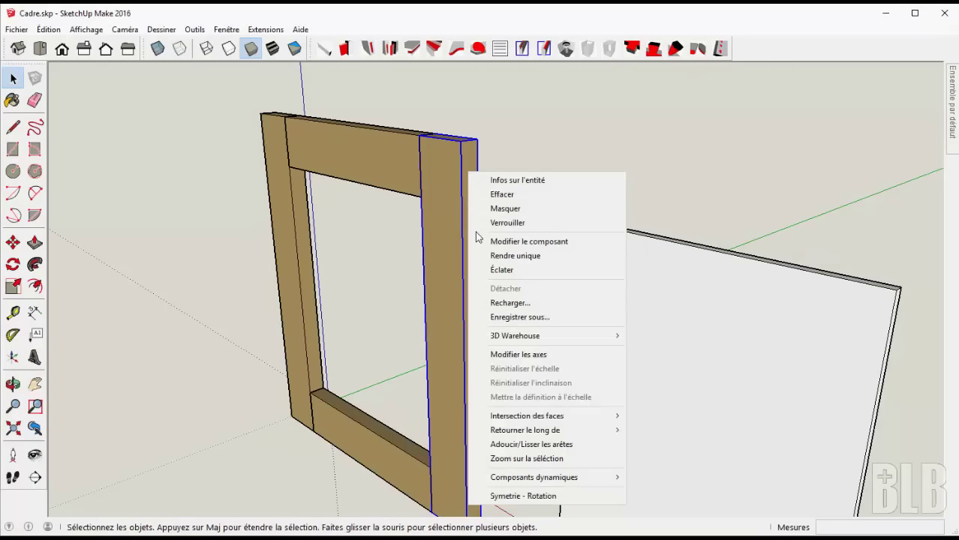
click(535, 496)
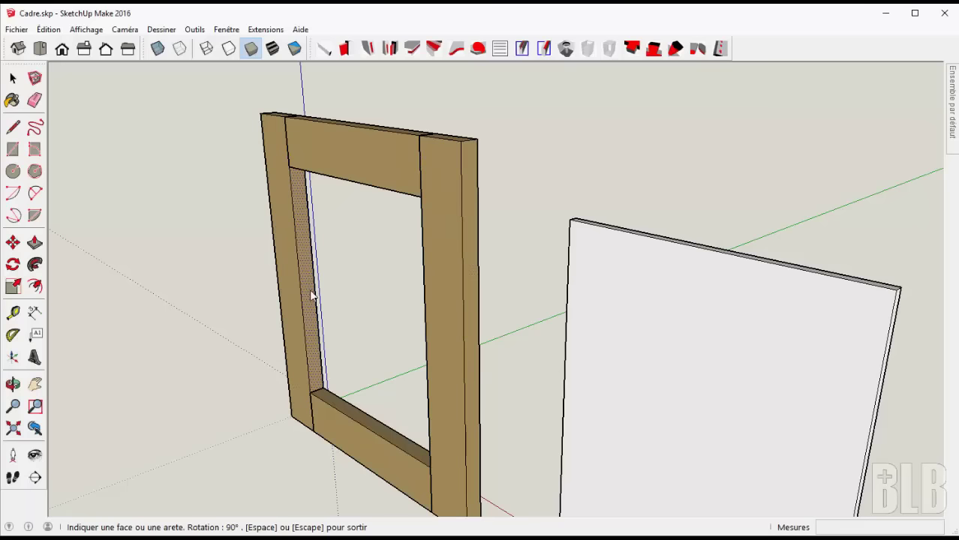
- Orbit and zoom to a slightly angled view of the frame and panel, back in Select
mouse_move(544, 152)
middle_down()
mouse_move(544, 318)
mouse_move(420, 234)
middle_up()
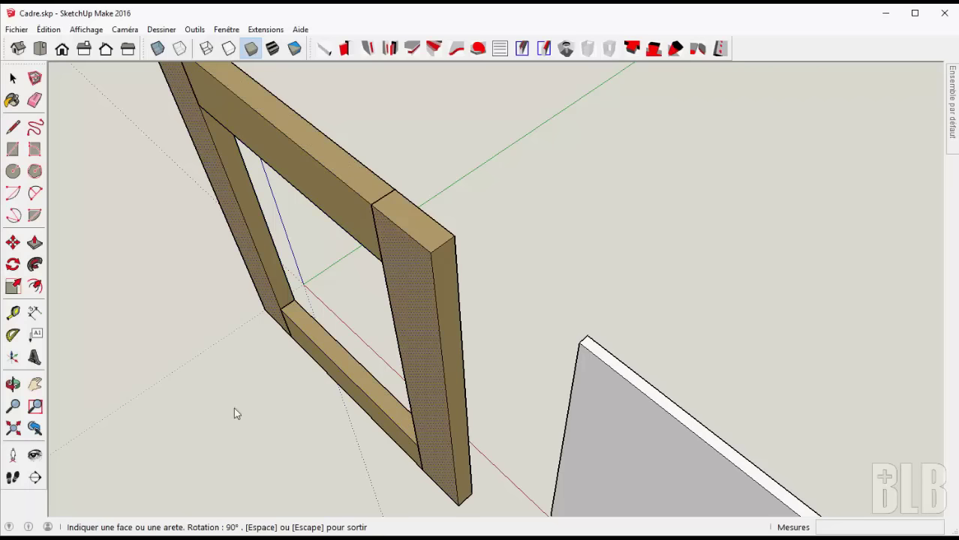
middle_drag(236, 414, 480, 250)
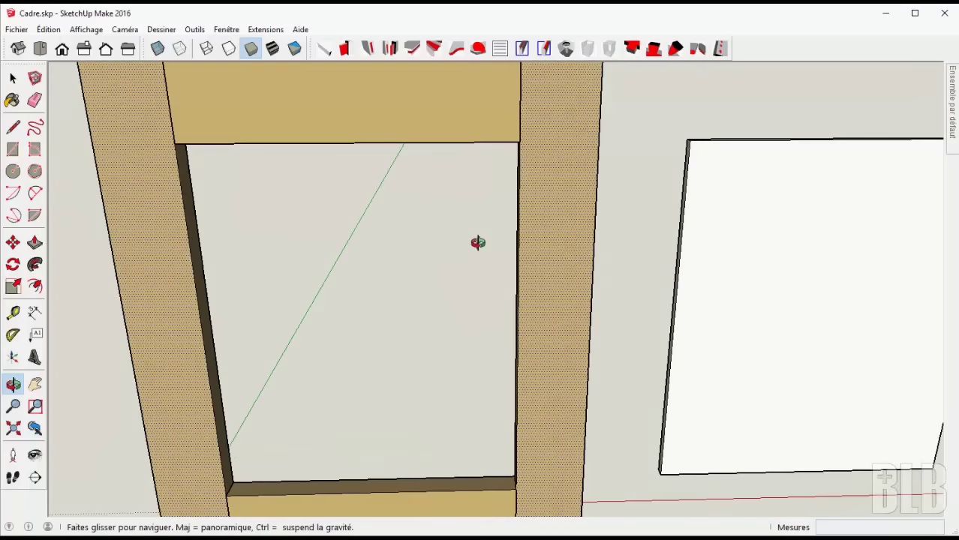
scroll(481, 250, down, 3)
middle_drag(415, 281, 420, 222)
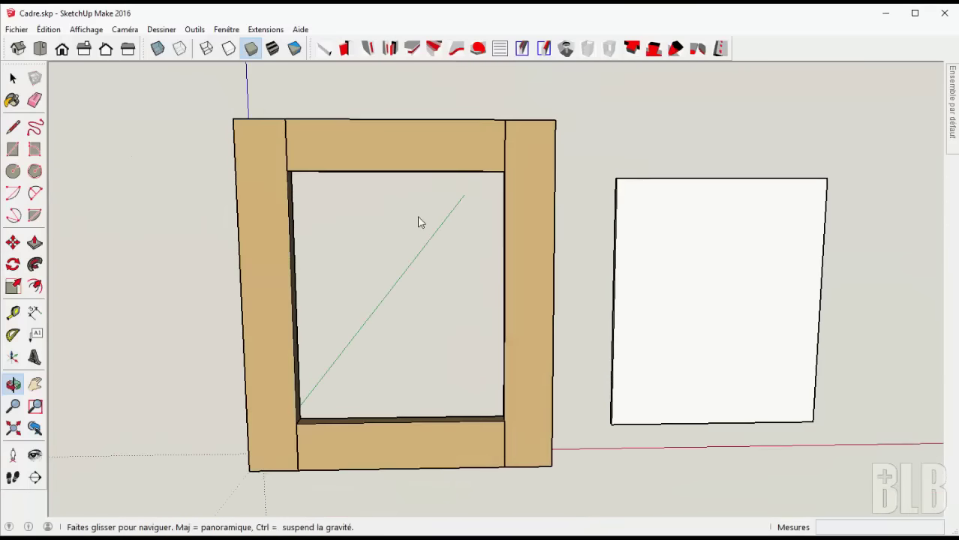
key(space)
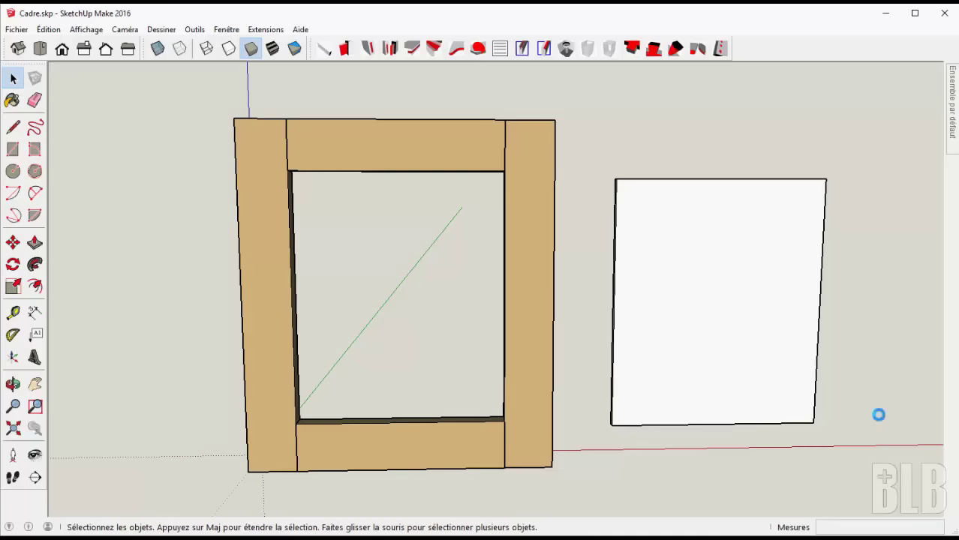
mouse_move(411, 322)
middle_down()
mouse_move(441, 355)
mouse_move(474, 351)
mouse_move(421, 353)
middle_up()
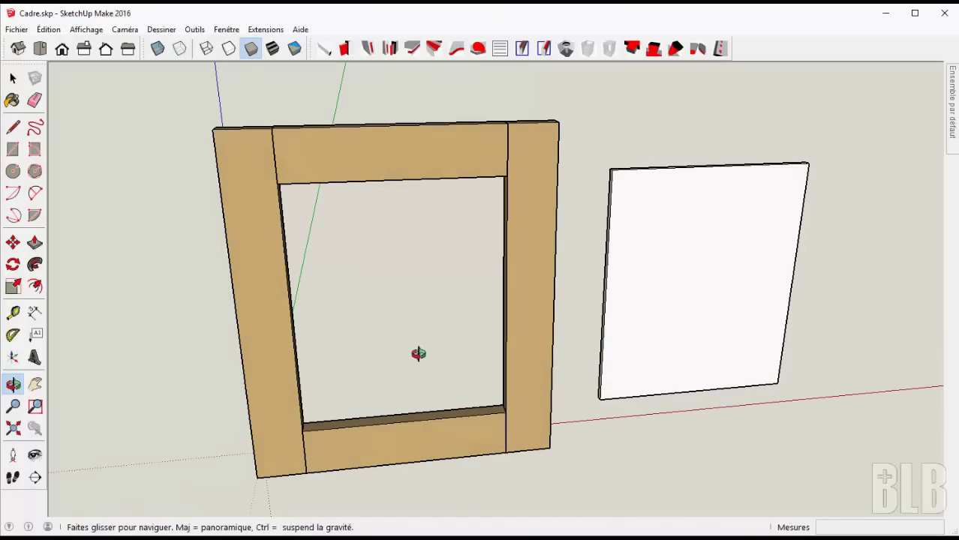
- In Usinage_contour choose Rainure with face distance 7, groove depth 10.1 and width 10.1
click(547, 49)
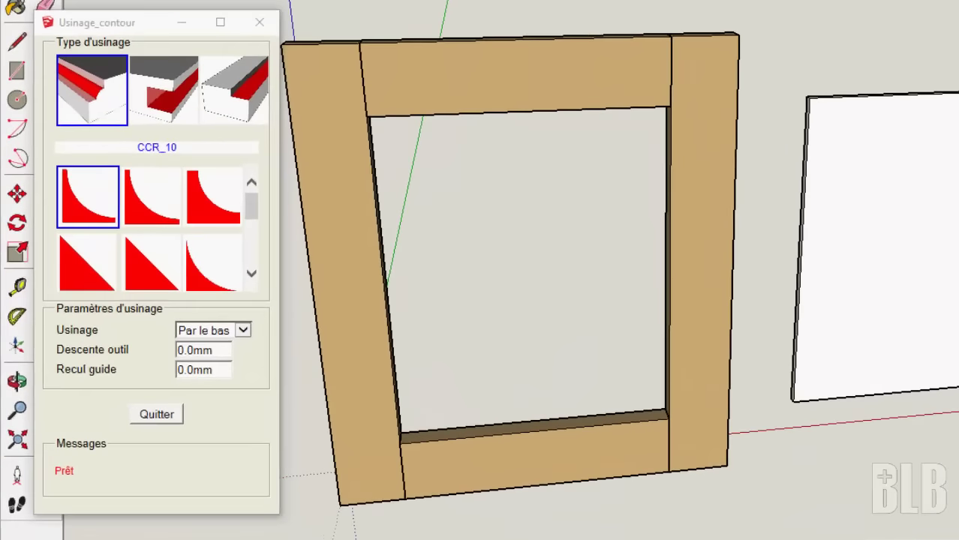
click(328, 104)
click(252, 229)
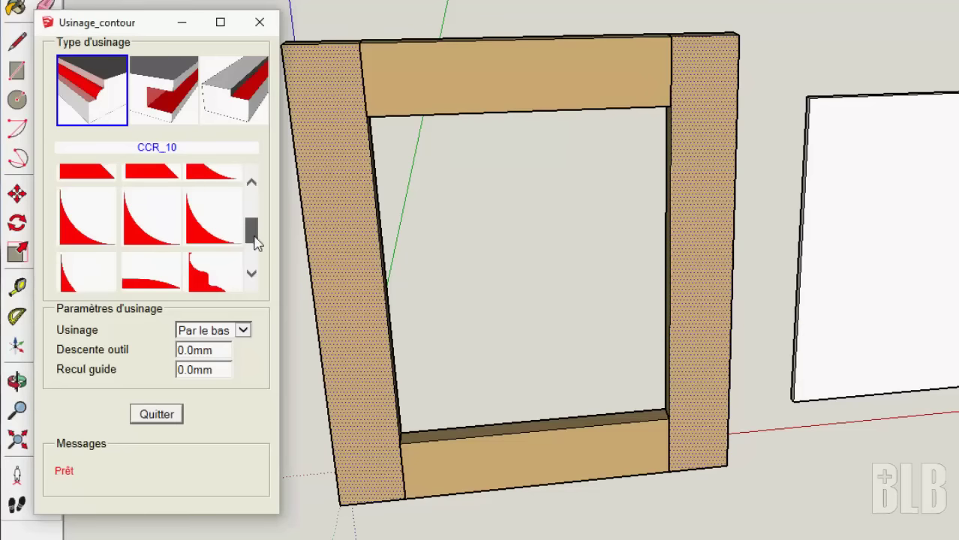
drag(255, 242, 248, 184)
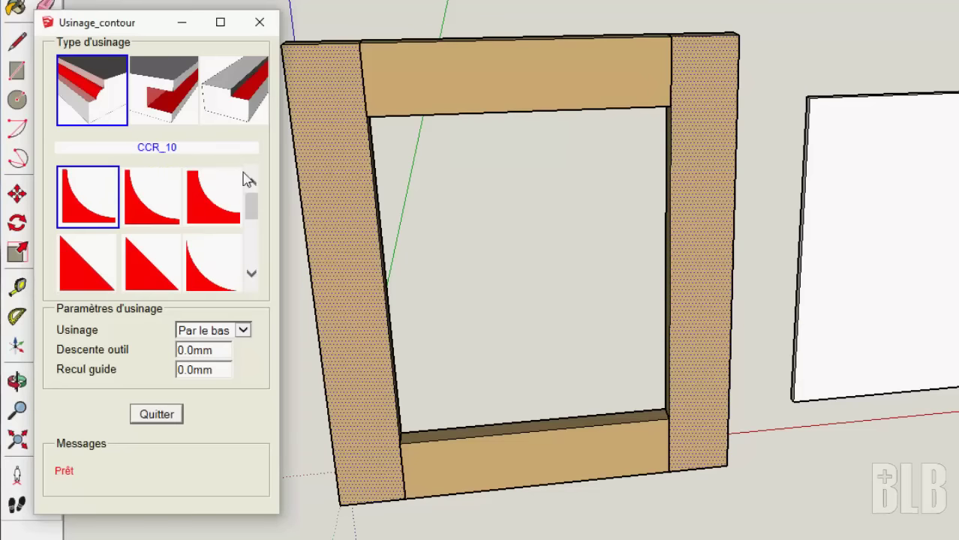
click(150, 101)
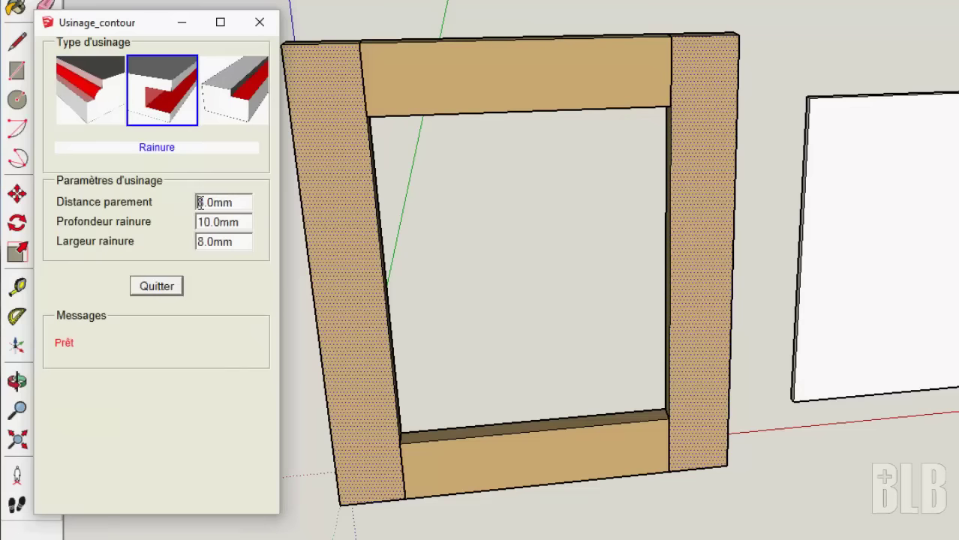
drag(198, 203, 202, 204)
text(7)
key(Tab)
text(10.1)
key(Tab)
text(10.)
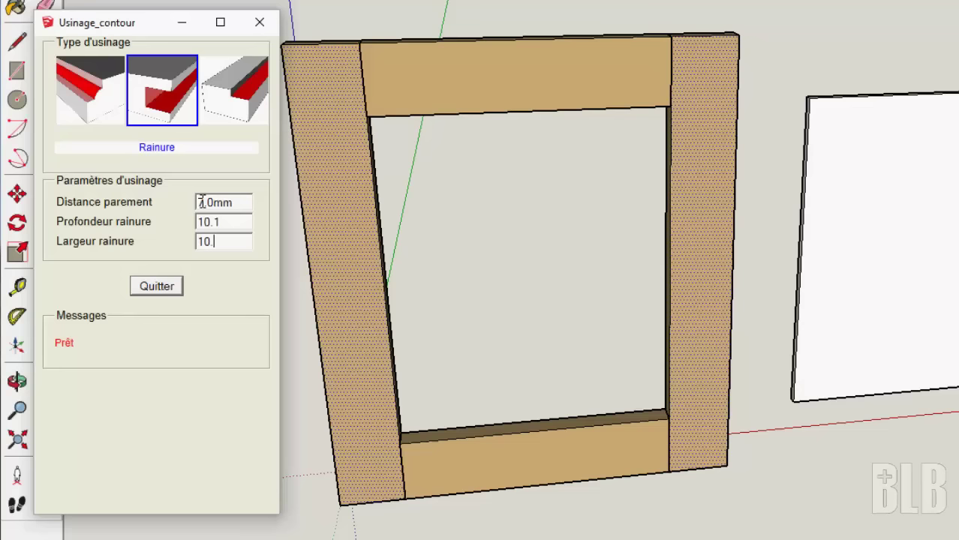
text(1)
- Mark both rails and both stiles and run Lancer l'usinage to cut the grooves
click(572, 471)
click(558, 445)
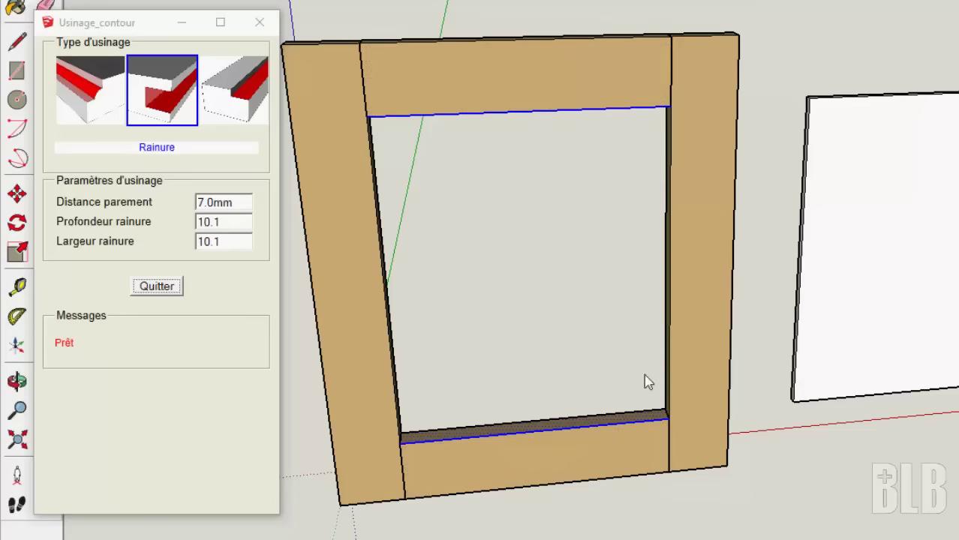
click(678, 350)
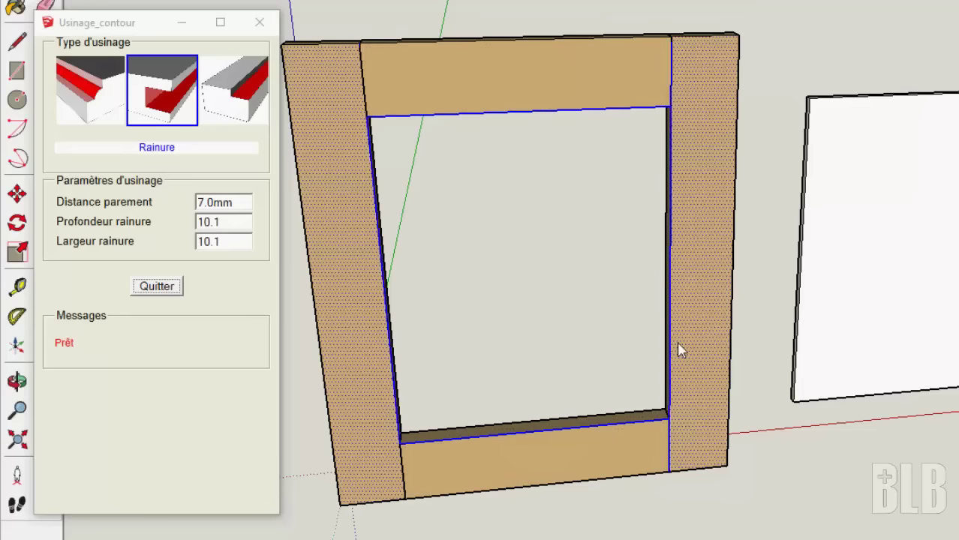
right_click(678, 350)
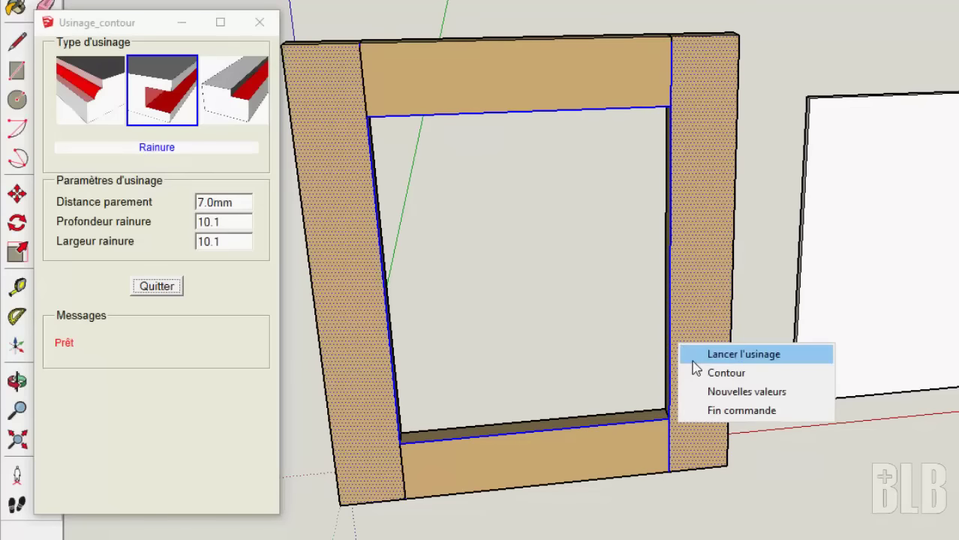
click(692, 360)
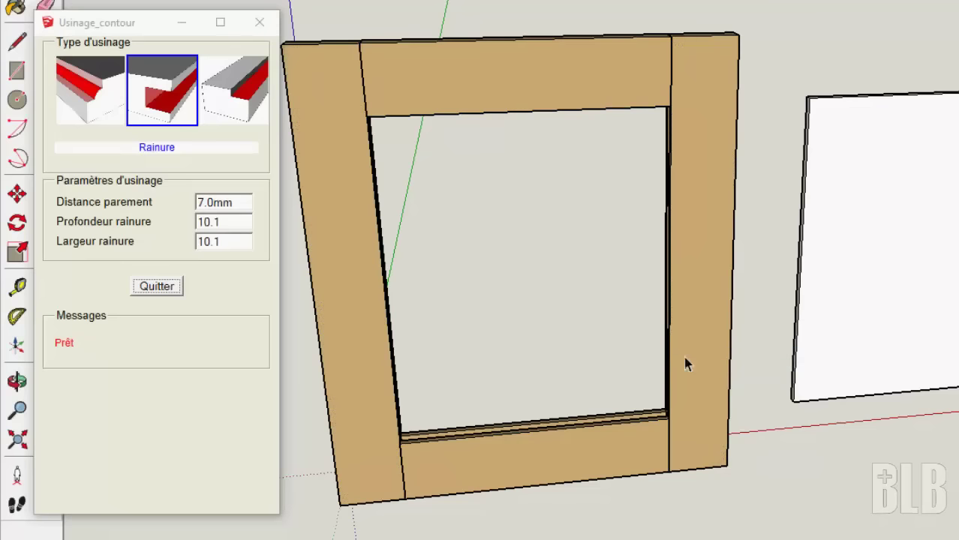
- Pull the right stile out to inspect its groove, put it back, and close Usinage_contour
click(683, 356)
key(m)
click(684, 356)
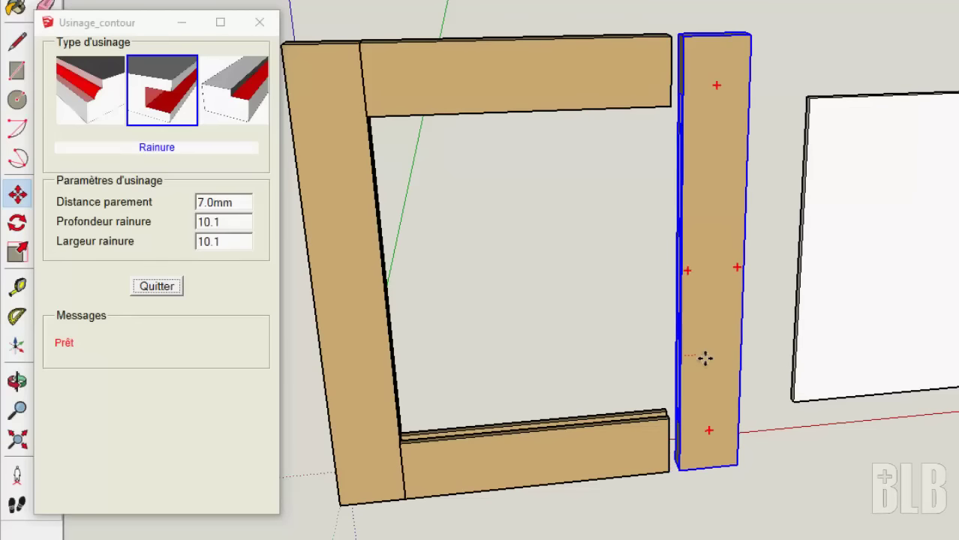
click(727, 348)
middle_drag(749, 475, 721, 480)
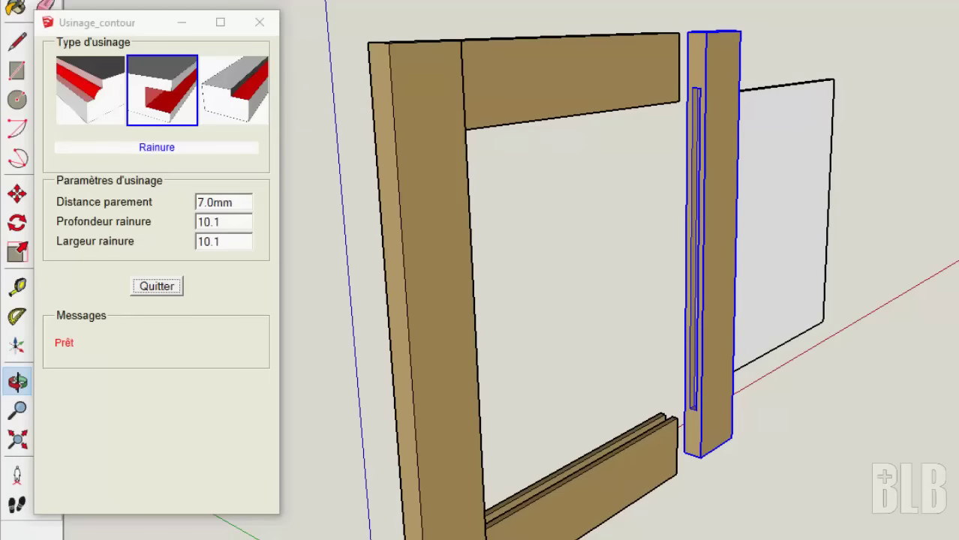
middle_drag(720, 480, 925, 432)
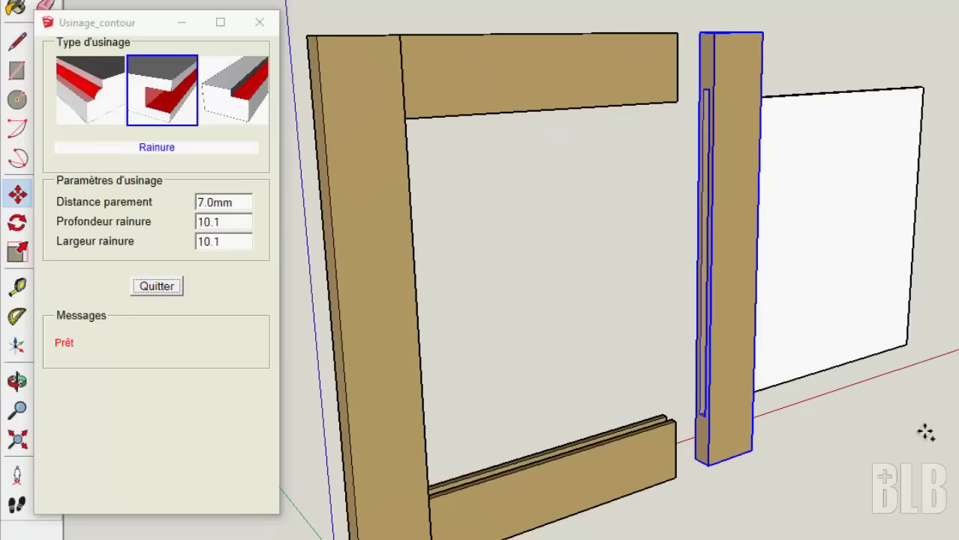
click(885, 433)
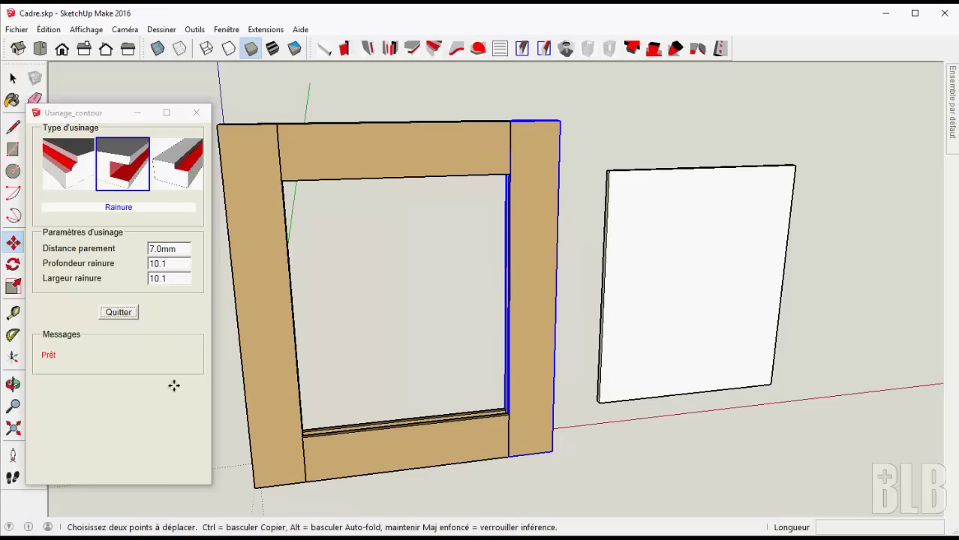
click(119, 312)
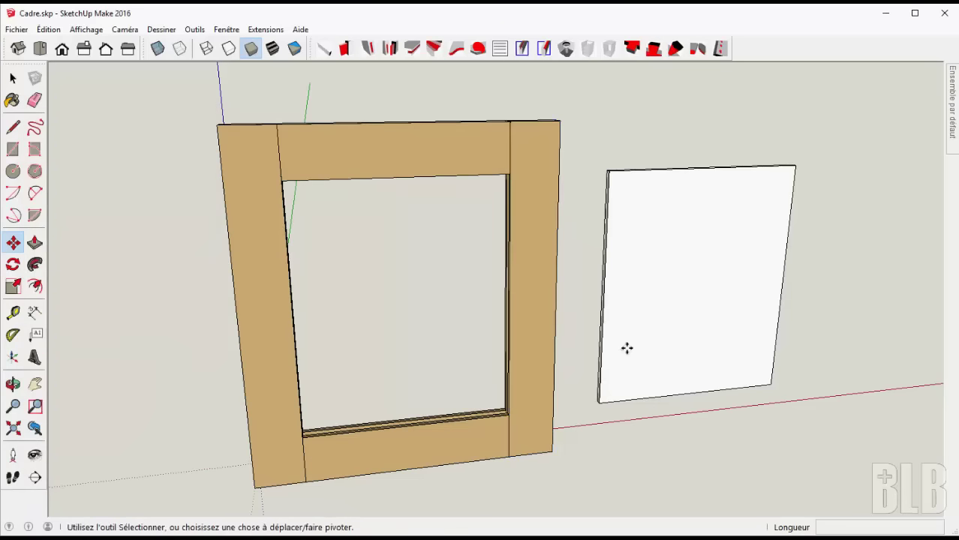
- Turn on X-ray and move the white panel by its bottom-left corner into the groove corner
click(158, 48)
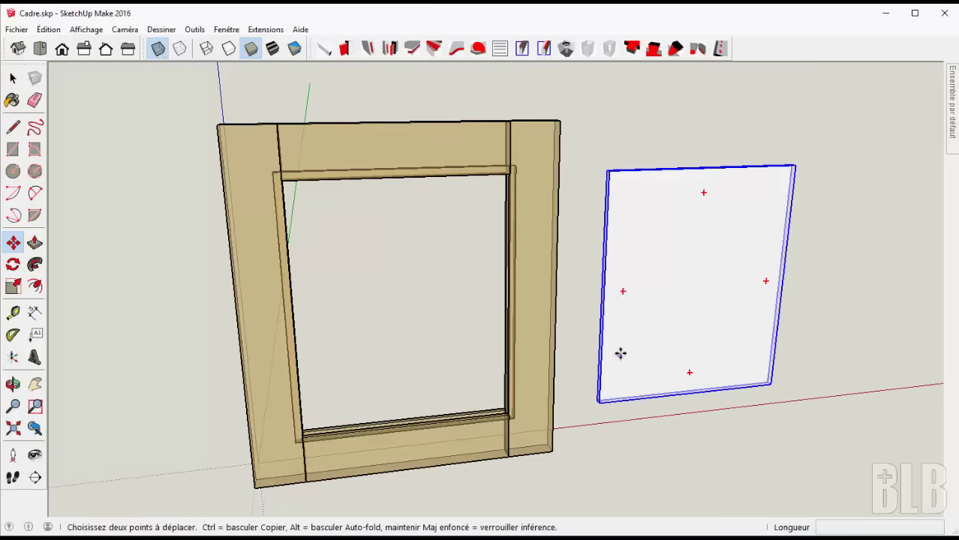
key(space)
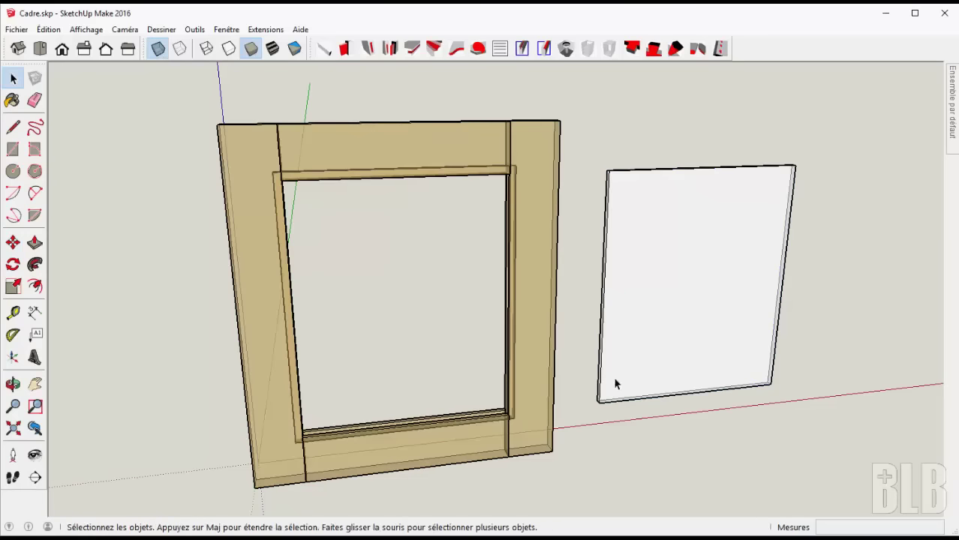
click(614, 386)
key(m)
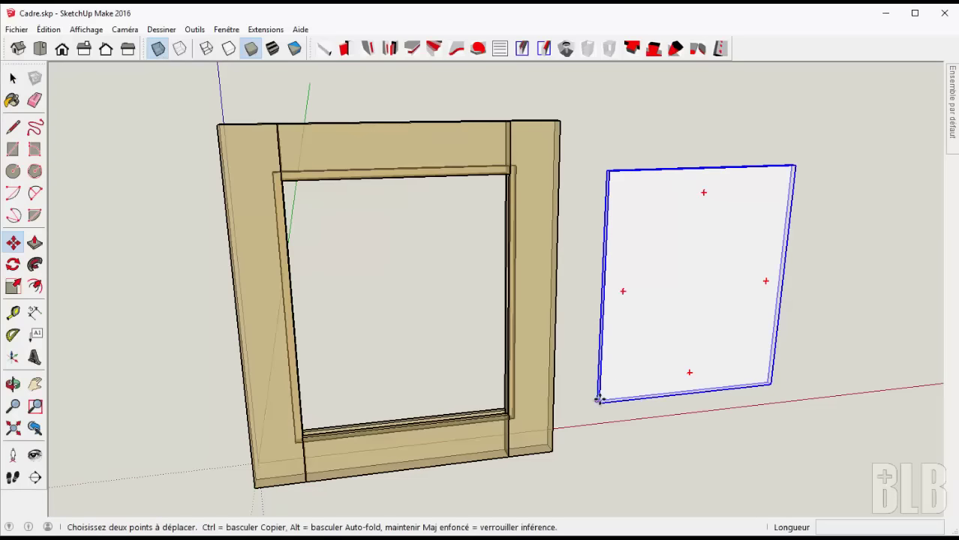
click(598, 402)
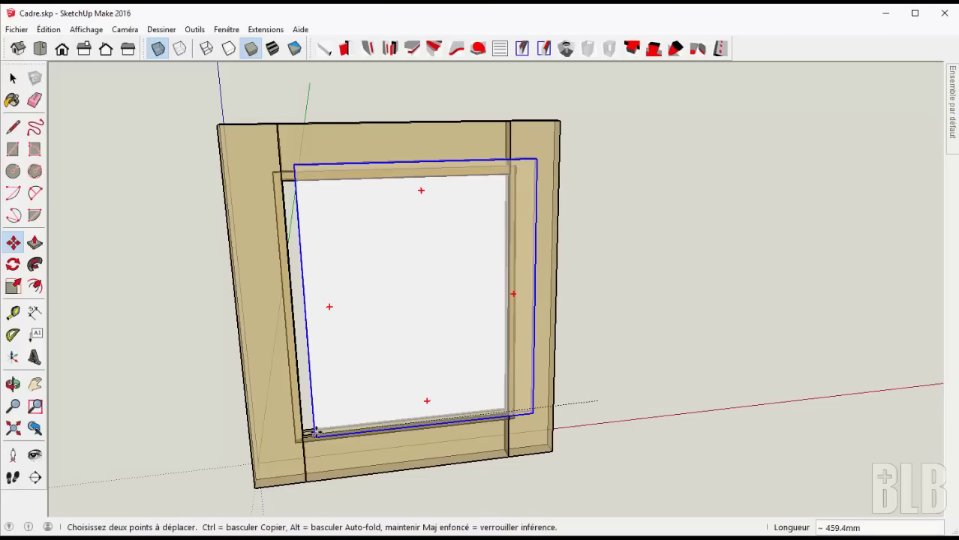
scroll(311, 429, up, 3)
scroll(316, 430, up, 2)
click(316, 430)
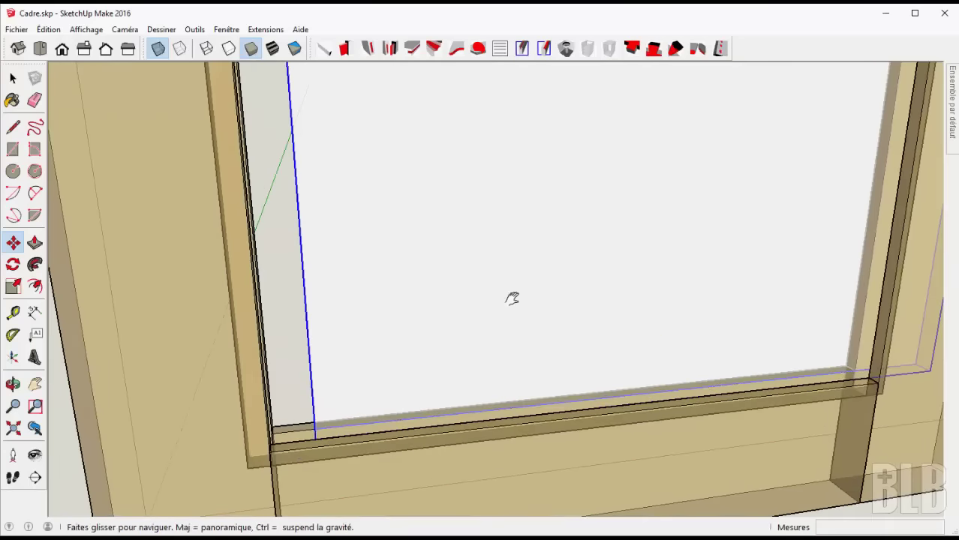
middle_drag(509, 297, 583, 283)
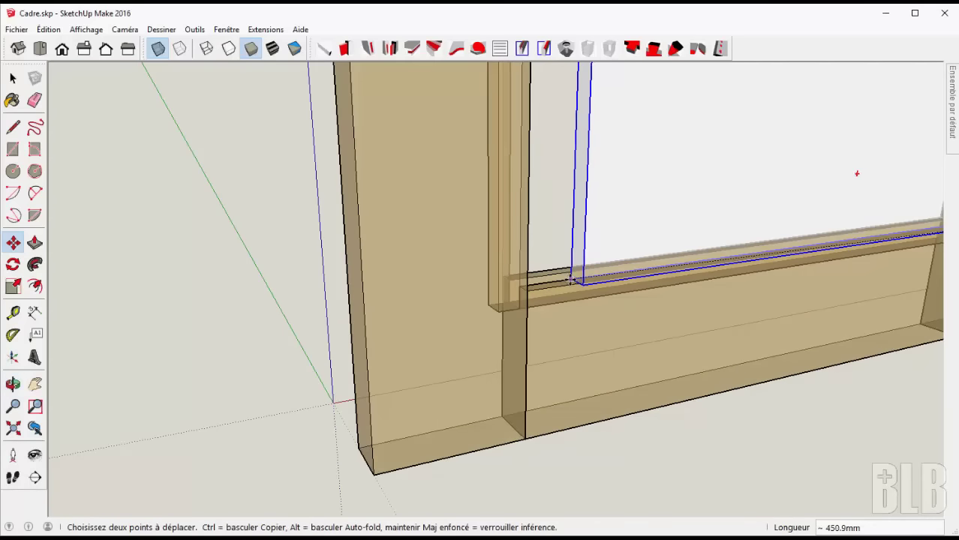
click(493, 310)
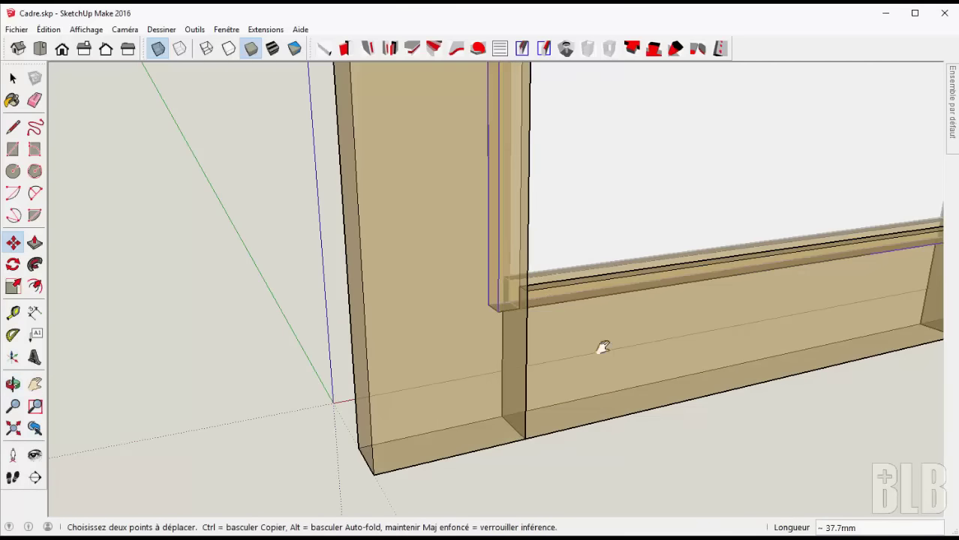
mouse_move(601, 346)
middle_down()
mouse_move(364, 400)
mouse_move(278, 346)
middle_up()
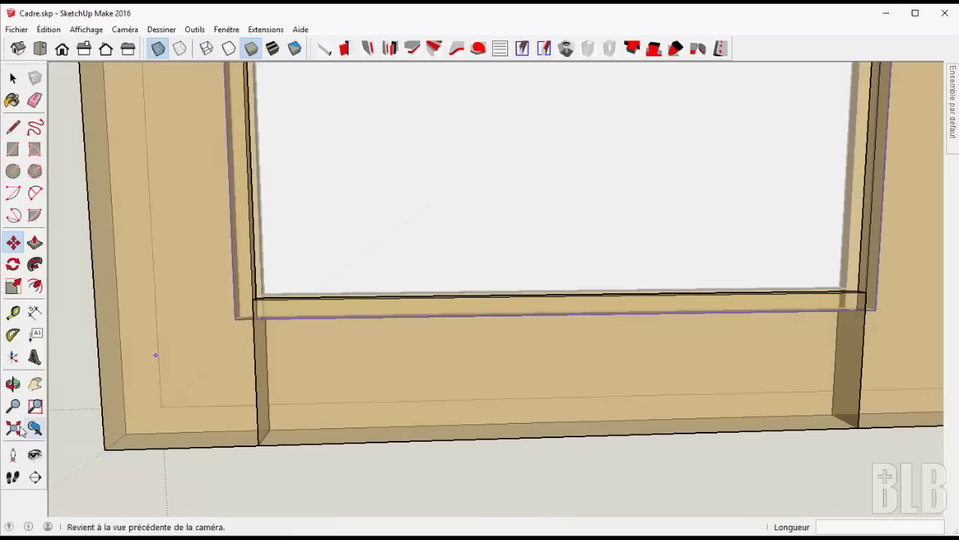
click(13, 428)
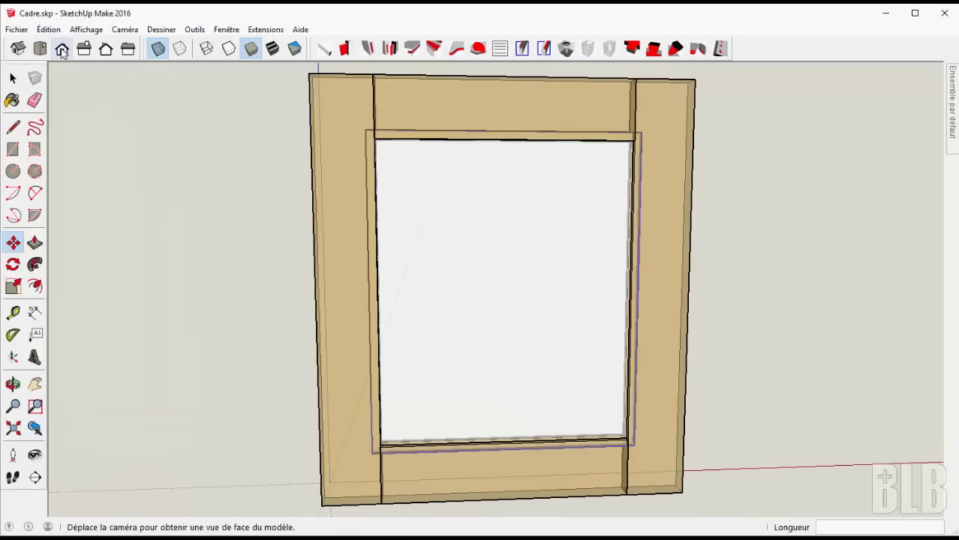
- Switch to the Front standard view of the frame
click(62, 50)
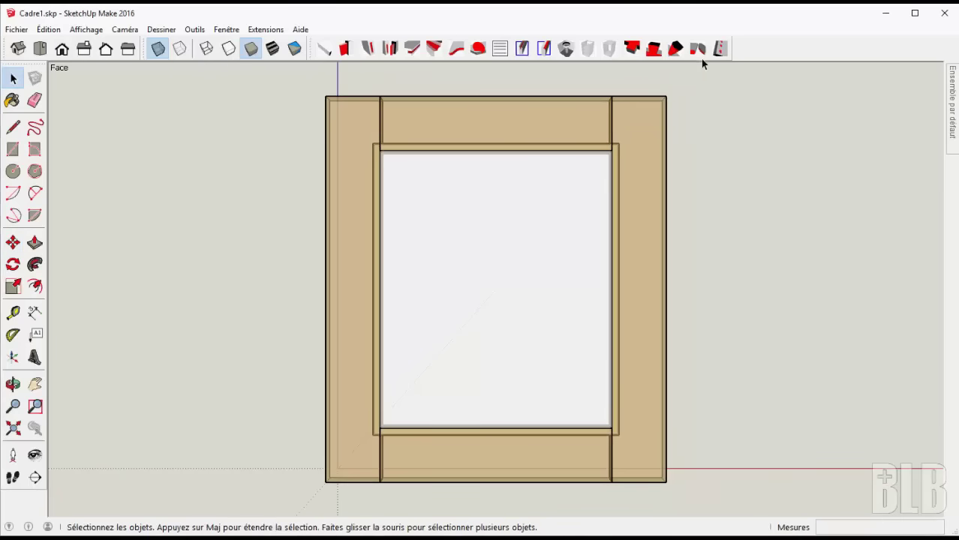
- In Assemblage set Lamelle face distance to 12 mm and cut biscuits into the rails
click(697, 50)
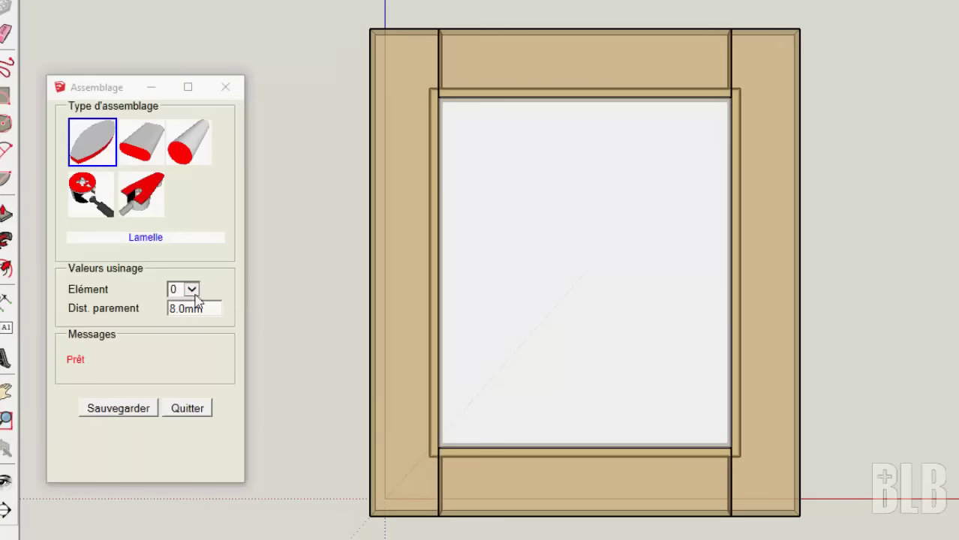
double_click(173, 309)
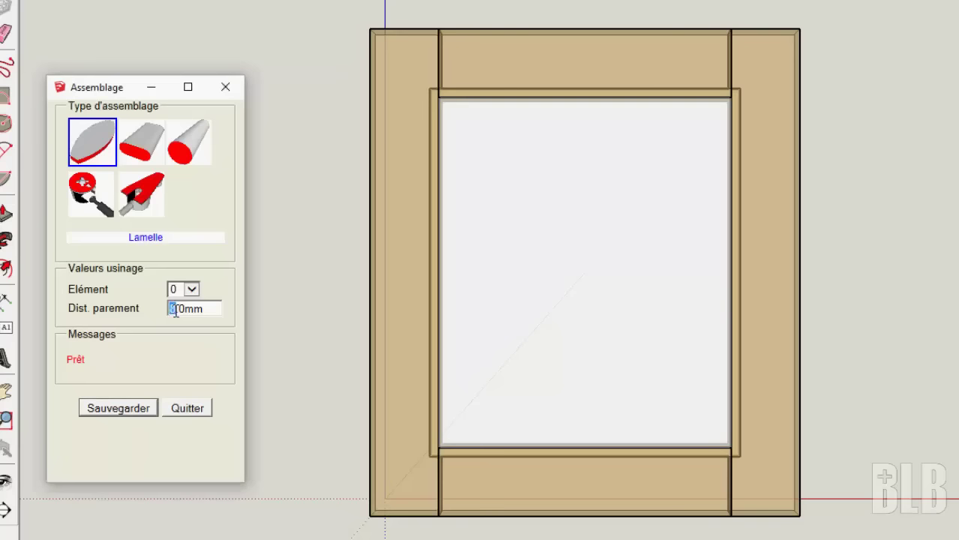
text(12)
key(Tab)
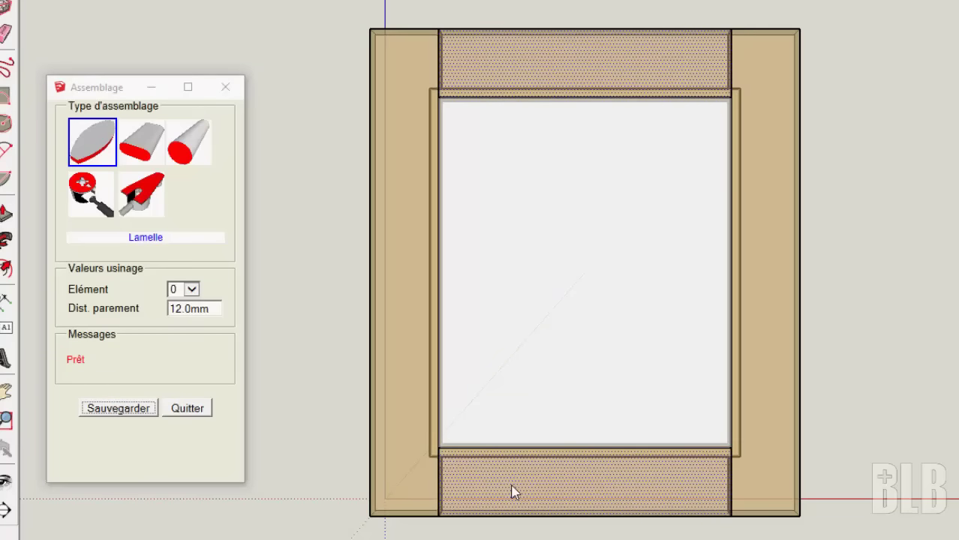
click(440, 484)
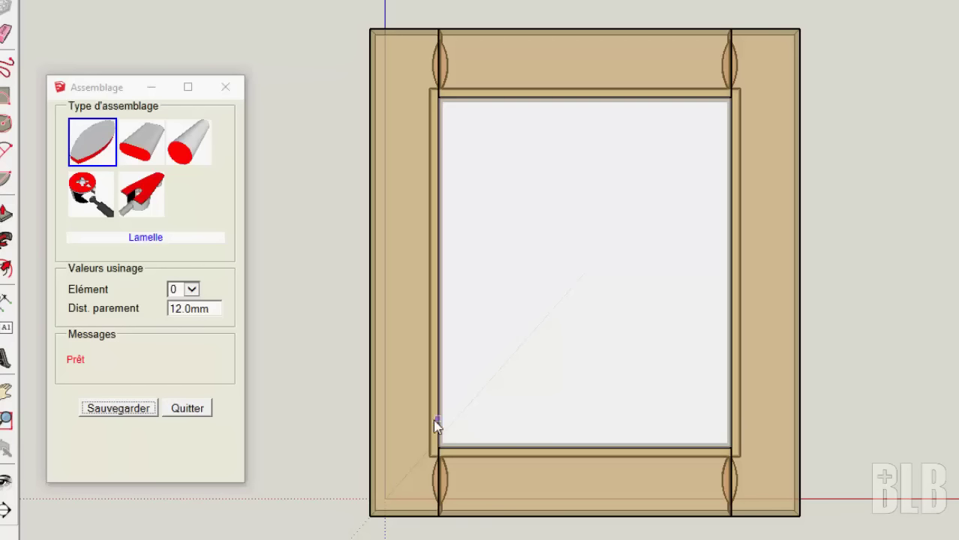
- Redo the joints as 5x30 Dominos with Annuler et refaire, then close Assemblage
click(150, 153)
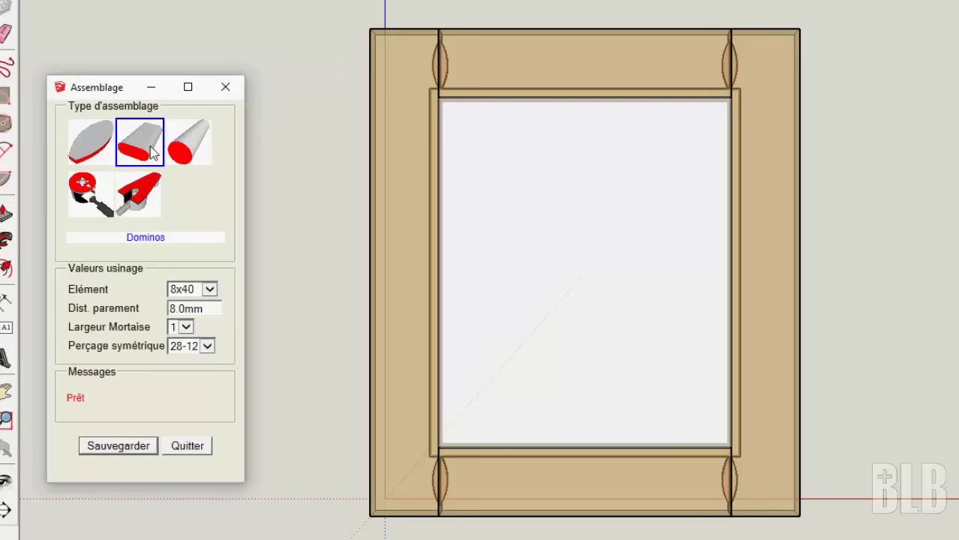
click(210, 291)
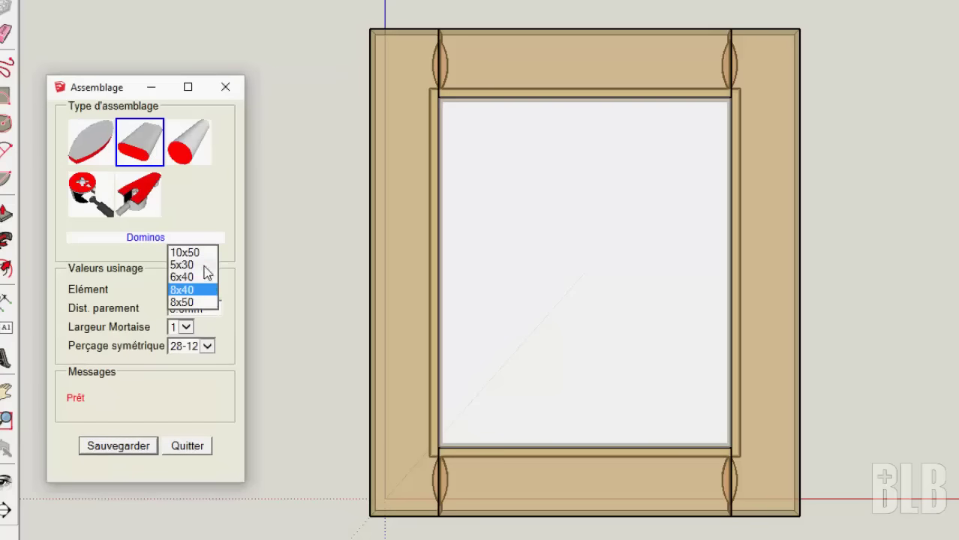
click(206, 264)
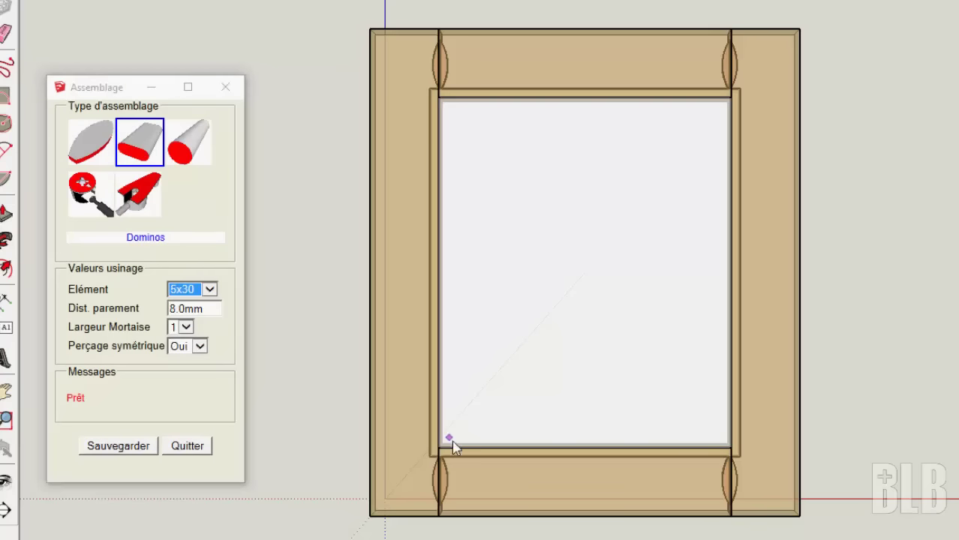
right_click(354, 389)
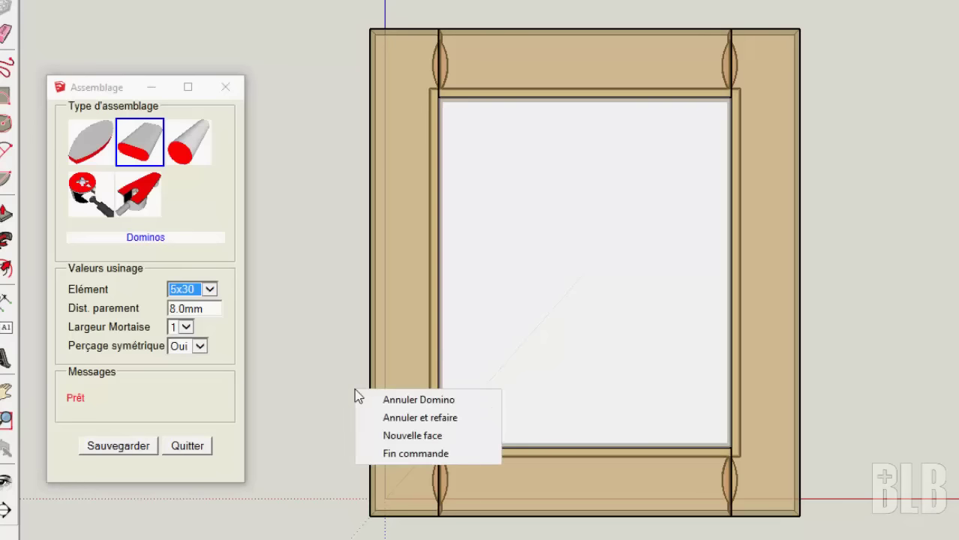
click(381, 418)
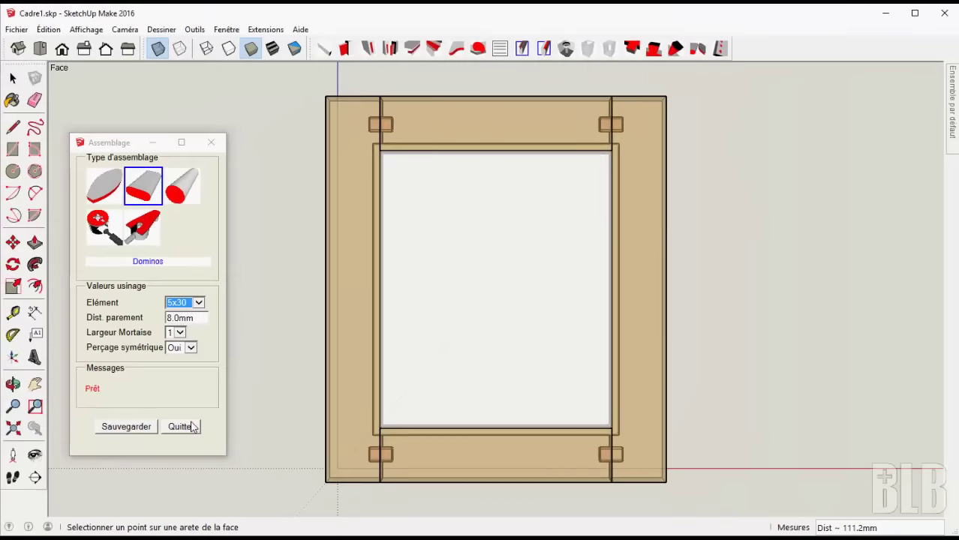
click(193, 427)
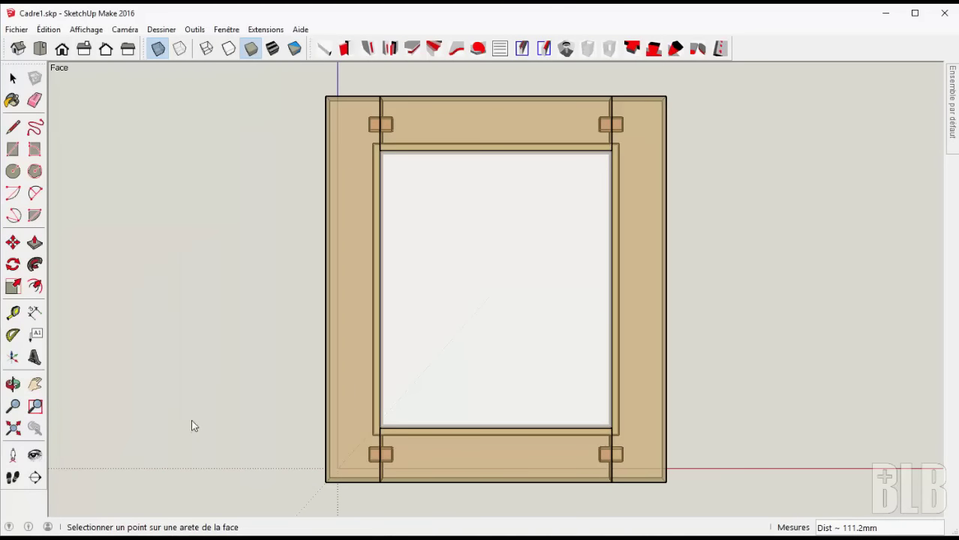
- Turn off X-ray and move the bottom rail down below the frame
click(156, 49)
shift+middle_drag(462, 483, 453, 321)
key(space)
click(453, 321)
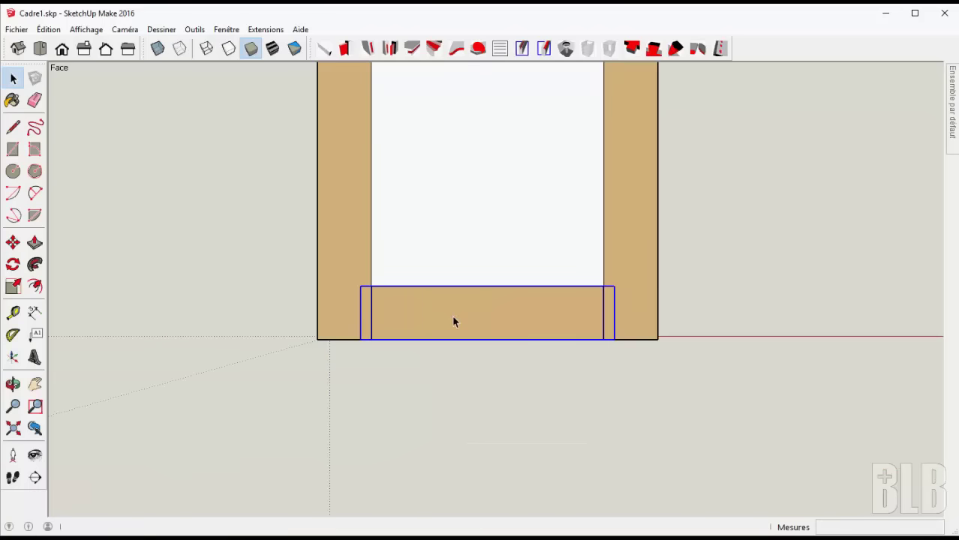
key(m)
click(453, 316)
click(451, 400)
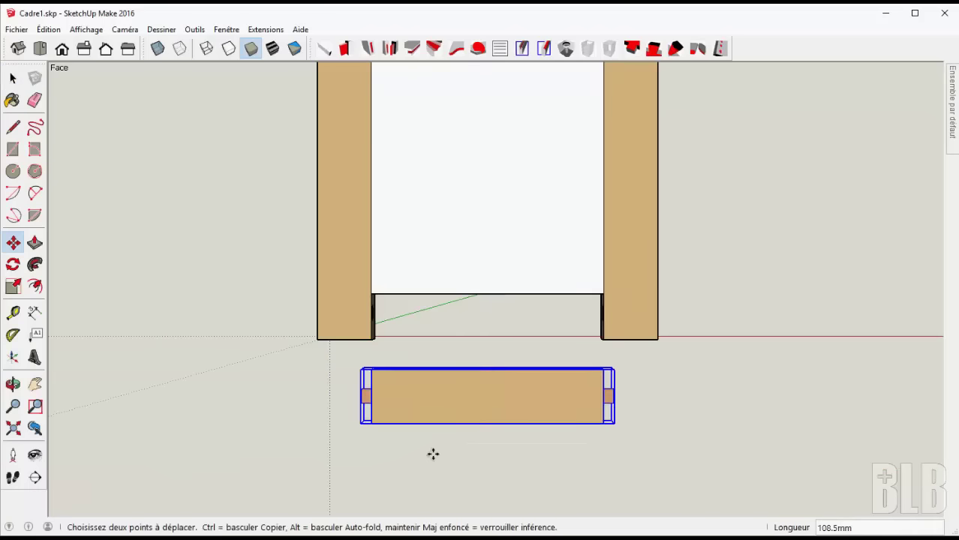
- Orbit to inspect the rail's end mortises, then set the rail back between the stiles
scroll(433, 452, up, 1)
scroll(432, 452, up, 1)
mouse_move(350, 416)
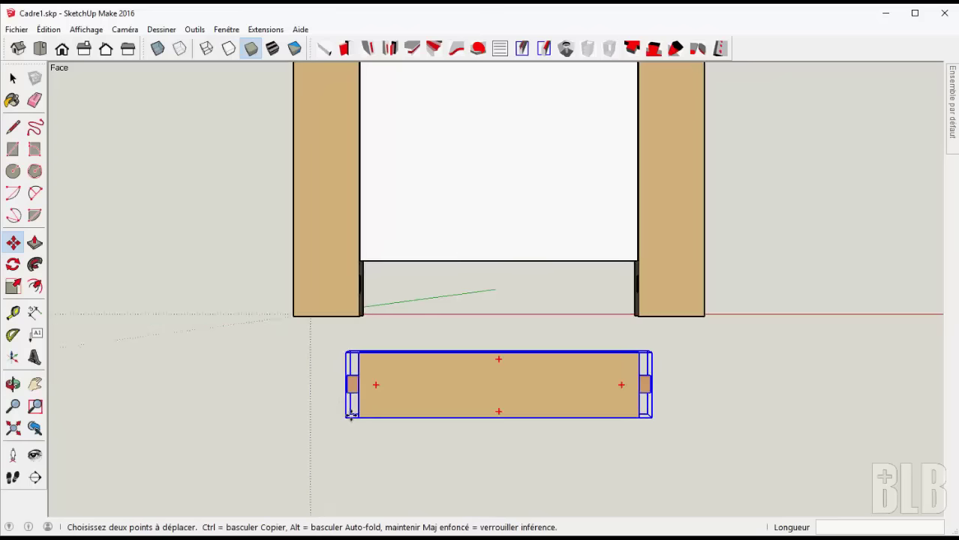
mouse_move(325, 413)
middle_down()
mouse_move(538, 463)
mouse_move(398, 481)
mouse_move(336, 456)
mouse_move(310, 463)
mouse_move(387, 453)
middle_up()
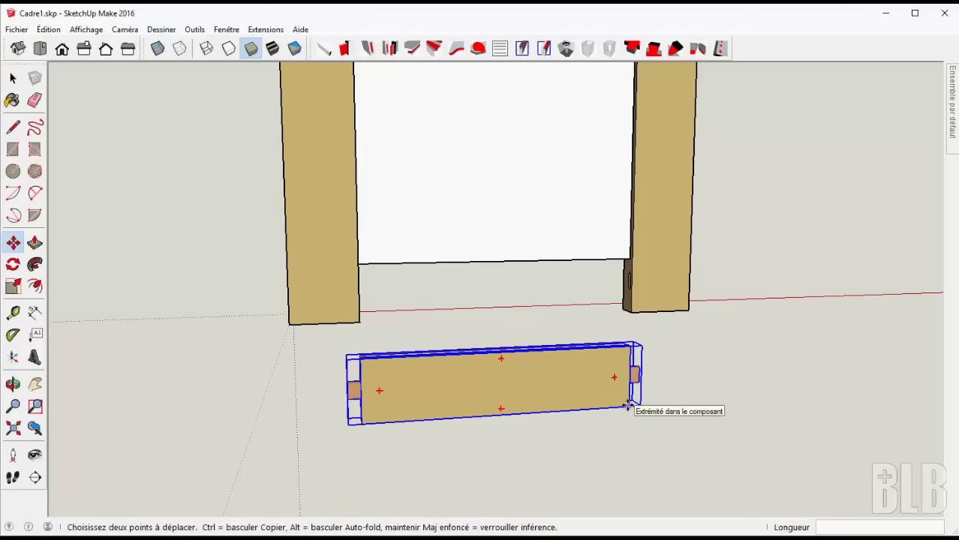
middle_drag(659, 390, 424, 395)
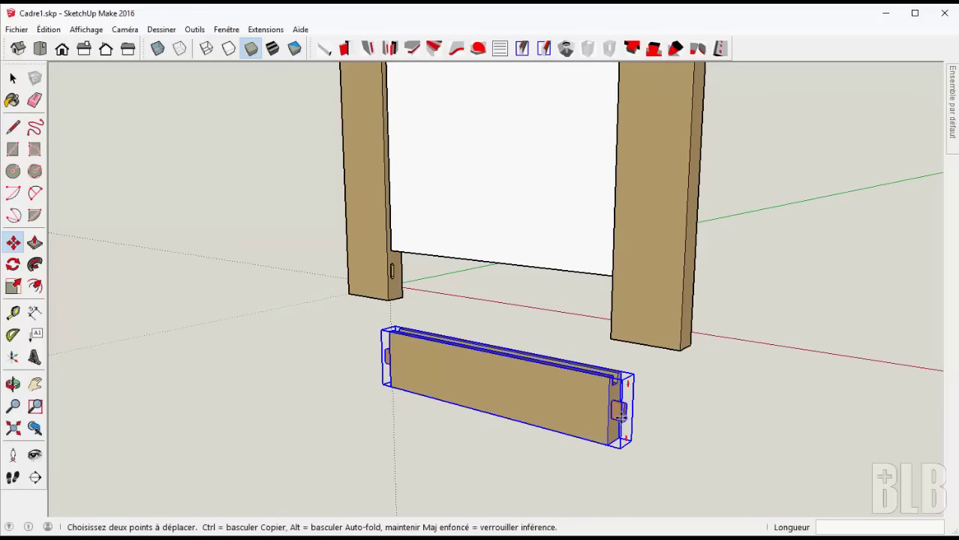
middle_drag(505, 438, 709, 459)
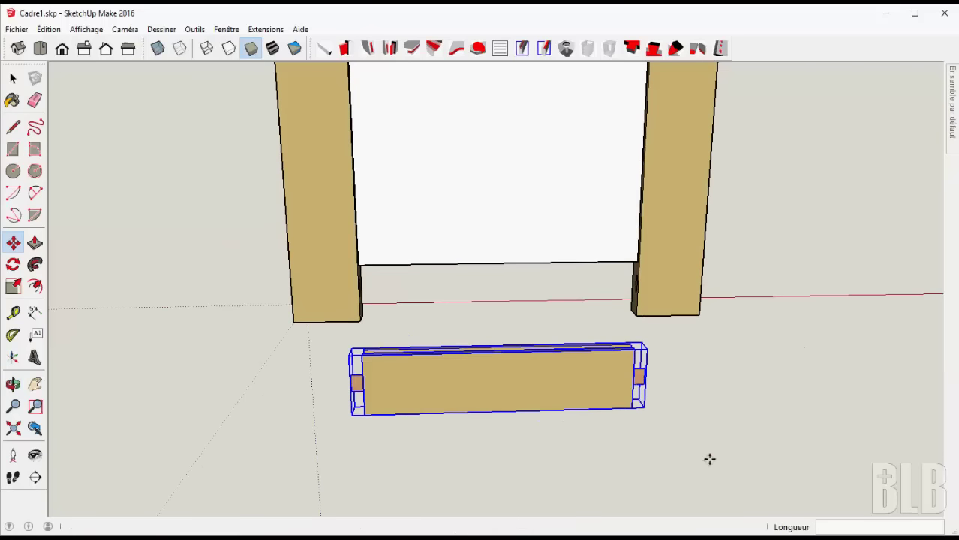
mouse_move(733, 351)
middle_down()
mouse_move(670, 379)
mouse_move(448, 347)
mouse_move(428, 400)
mouse_move(617, 443)
mouse_move(663, 424)
middle_up()
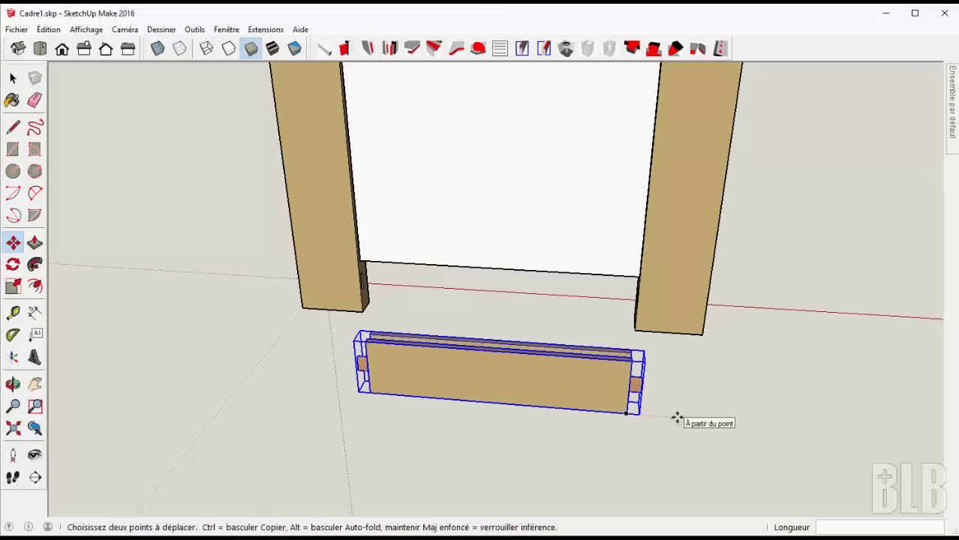
drag(677, 417, 442, 388)
mouse_move(424, 385)
middle_down()
mouse_move(417, 499)
mouse_move(459, 438)
mouse_move(783, 203)
mouse_move(732, 317)
mouse_move(738, 235)
mouse_move(399, 15)
middle_up()
- Generate the Cadre1.txt cut list with Fiche_debit and dismiss the confirmation
click(499, 50)
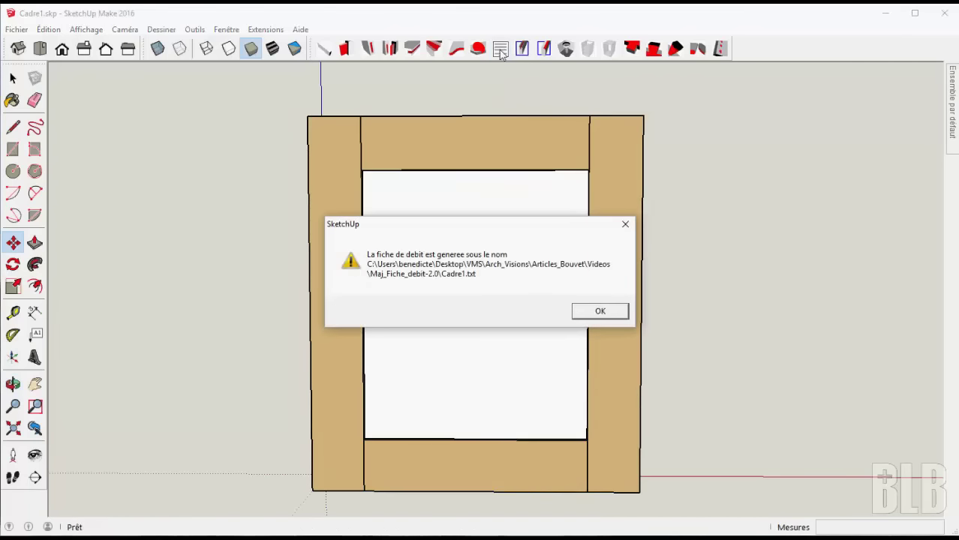
click(617, 312)
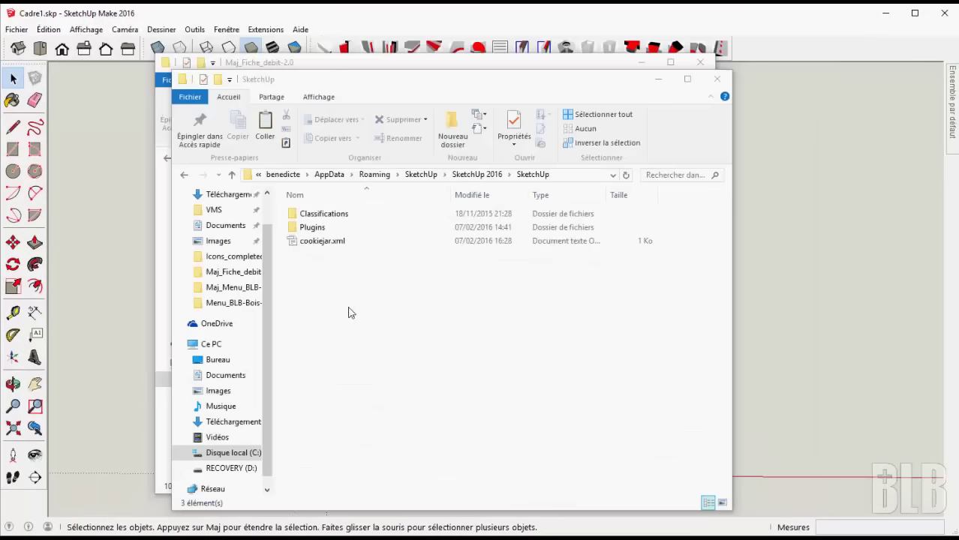
- Open Fiche_debit_param.txt via Plugins > BLB-Bois > Ressources > Fiche_debit
double_click(319, 232)
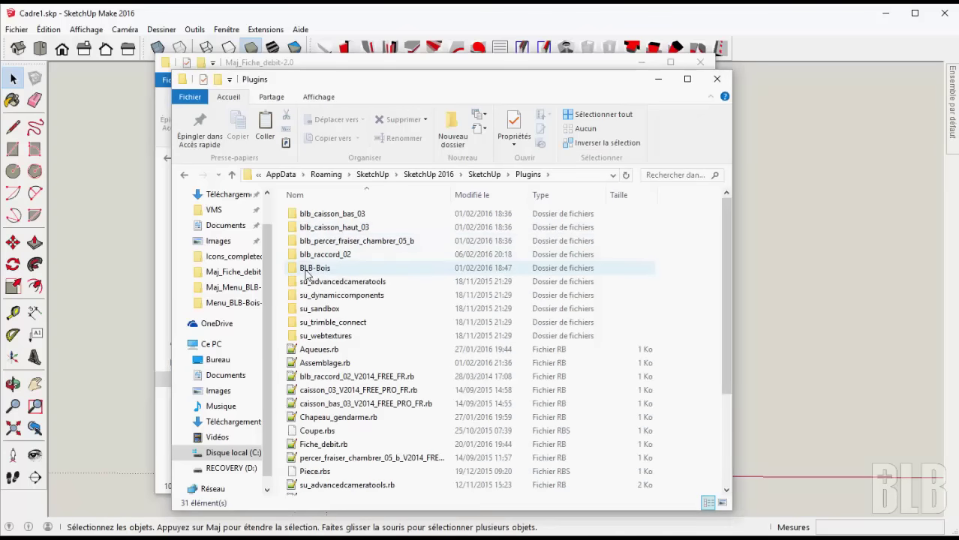
double_click(307, 270)
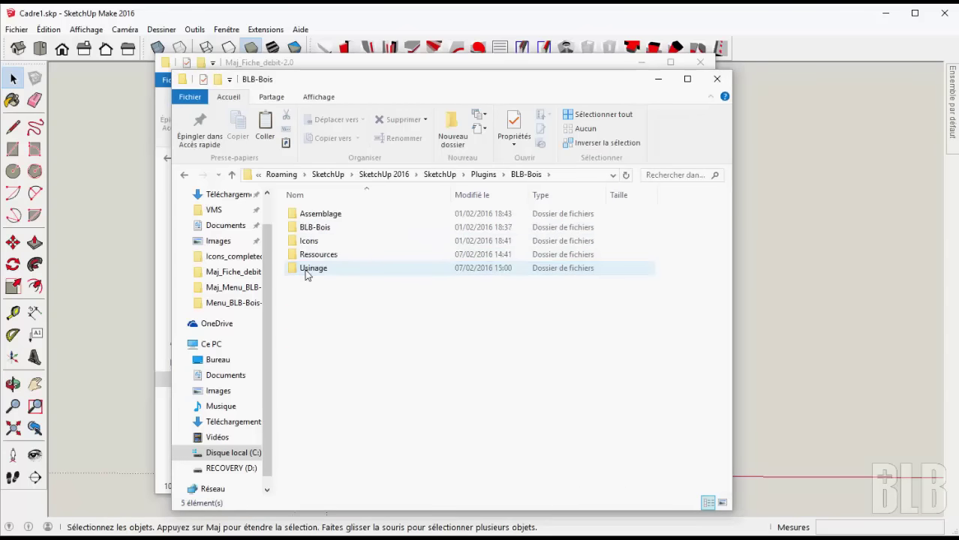
double_click(315, 258)
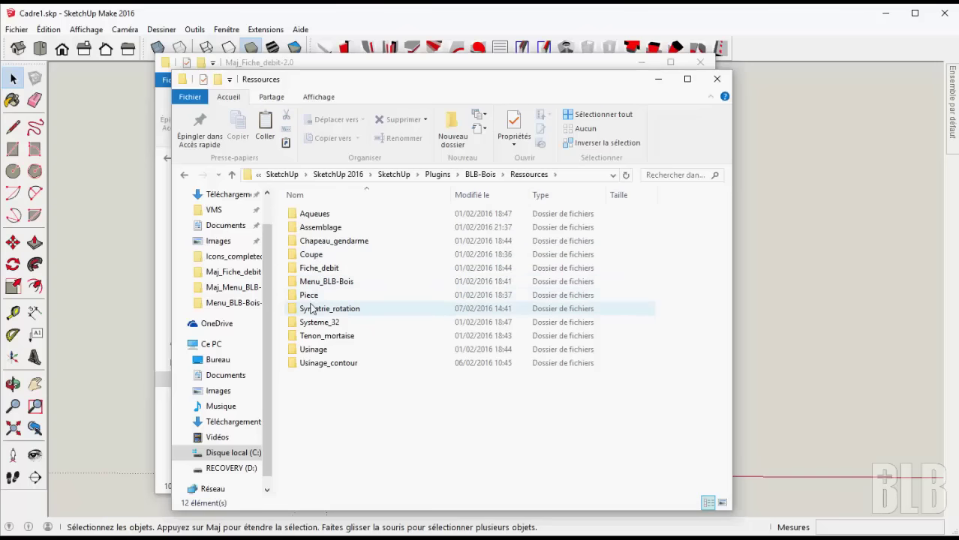
double_click(318, 272)
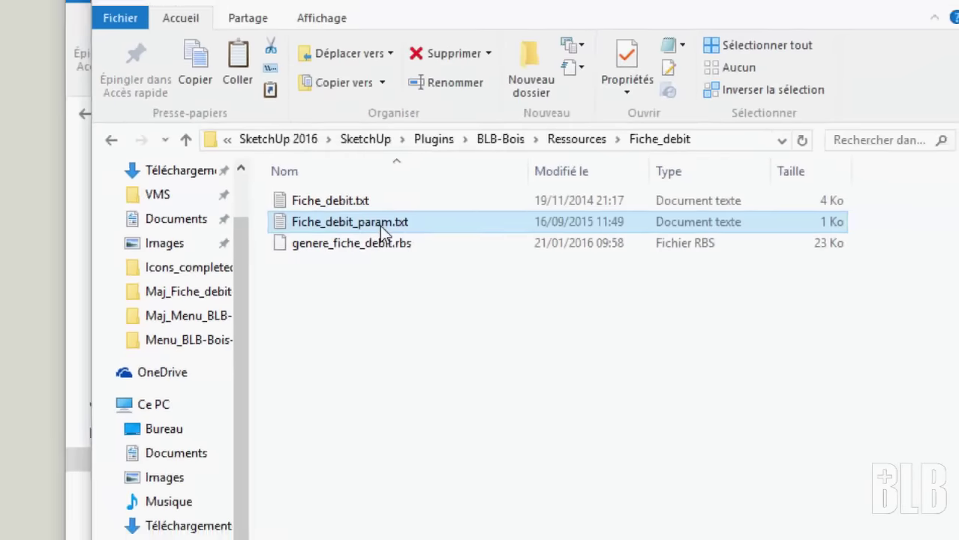
double_click(359, 231)
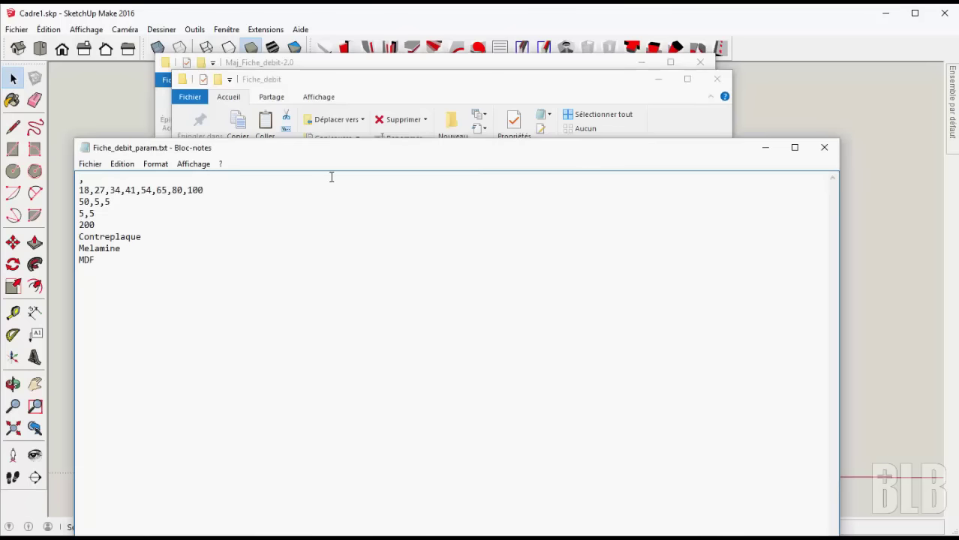
mouse_move(336, 152)
mouse_down()
mouse_move(391, 128)
mouse_move(499, 118)
mouse_up()
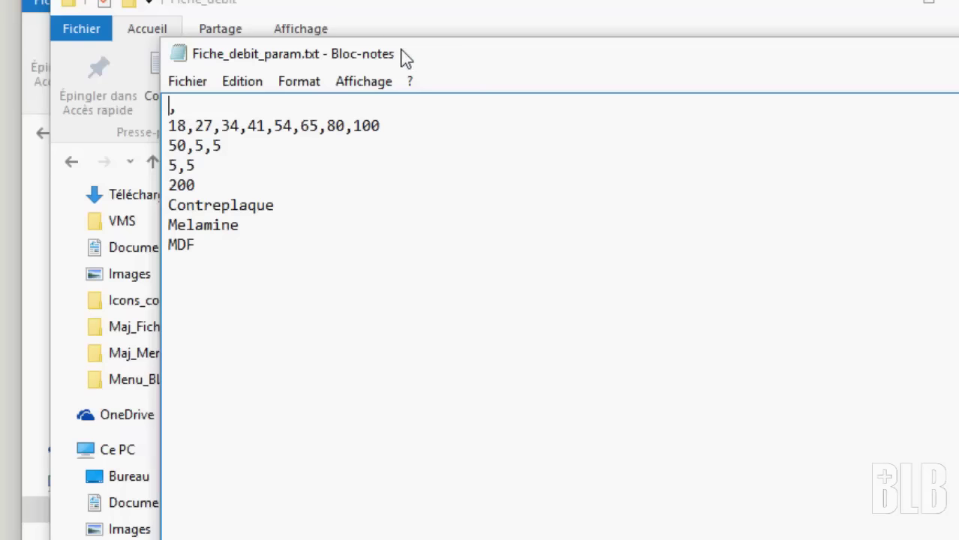
- Drag the Notepad parameter window down-right to reveal the Fiche_debit folder
drag(401, 50, 332, 42)
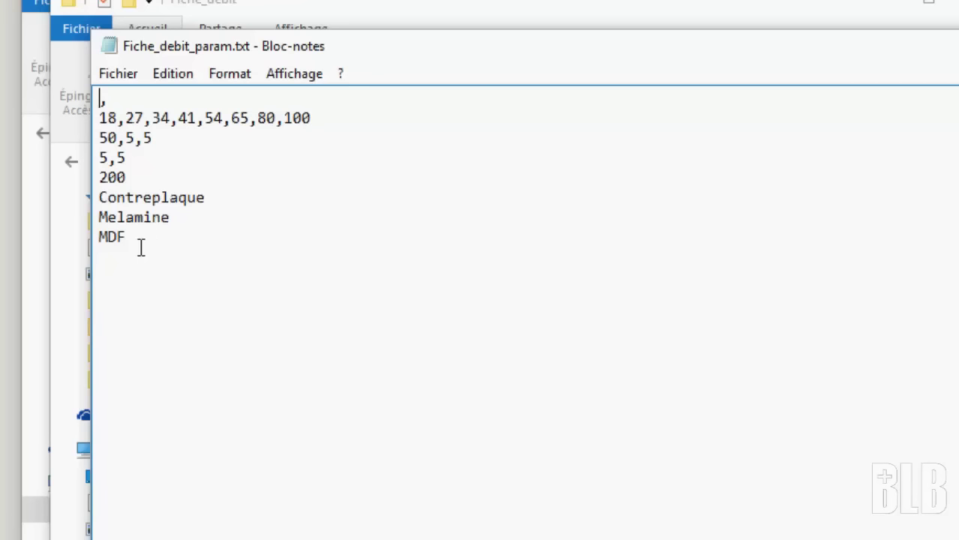
drag(408, 54, 442, 410)
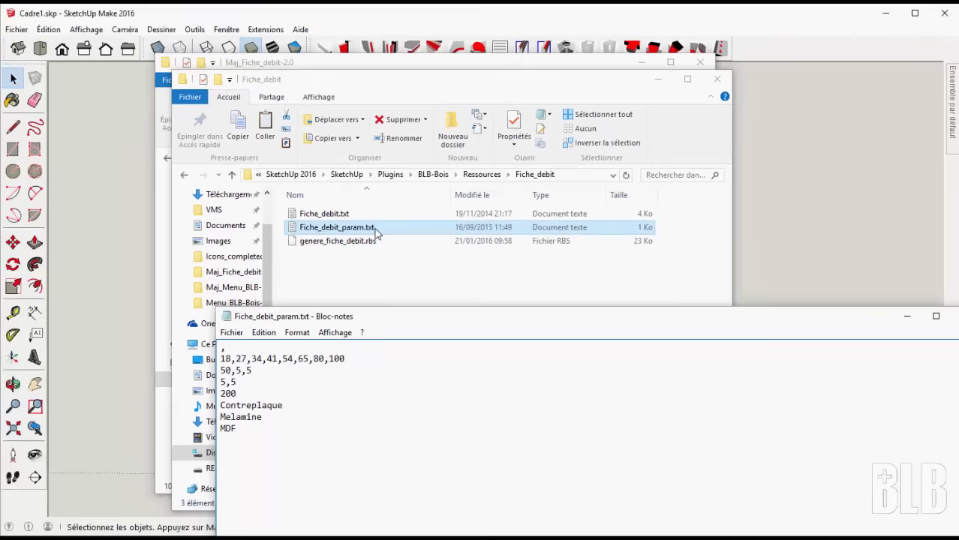
- Bring Cadre1.skp forward, orbit the wooden frame into perspective, and return to Select
click(815, 171)
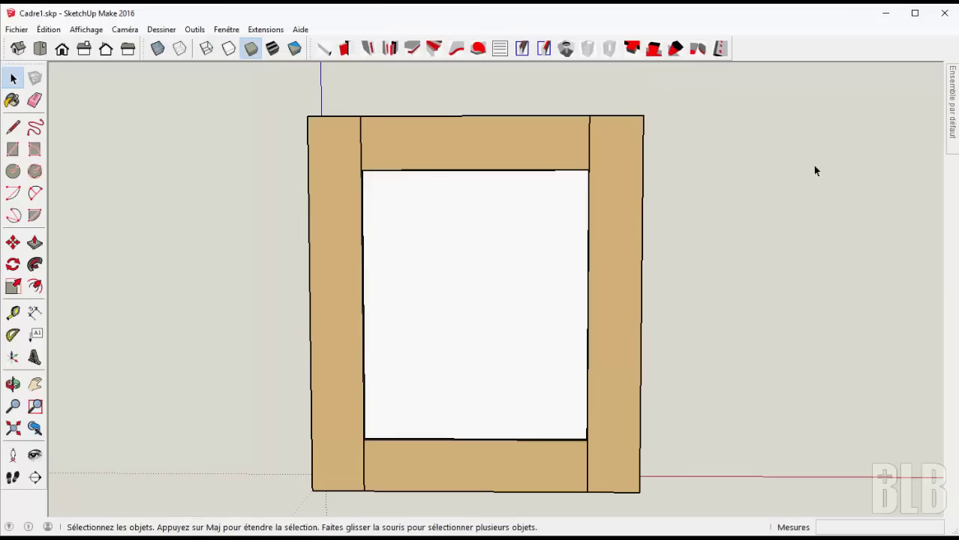
key(o)
mouse_move(805, 218)
mouse_down()
mouse_move(706, 255)
mouse_move(809, 266)
mouse_up()
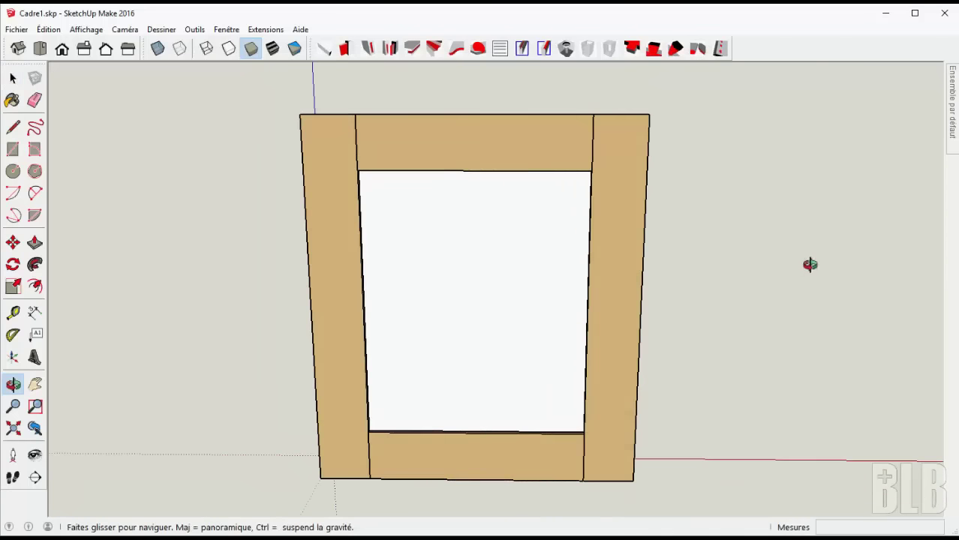
key(space)
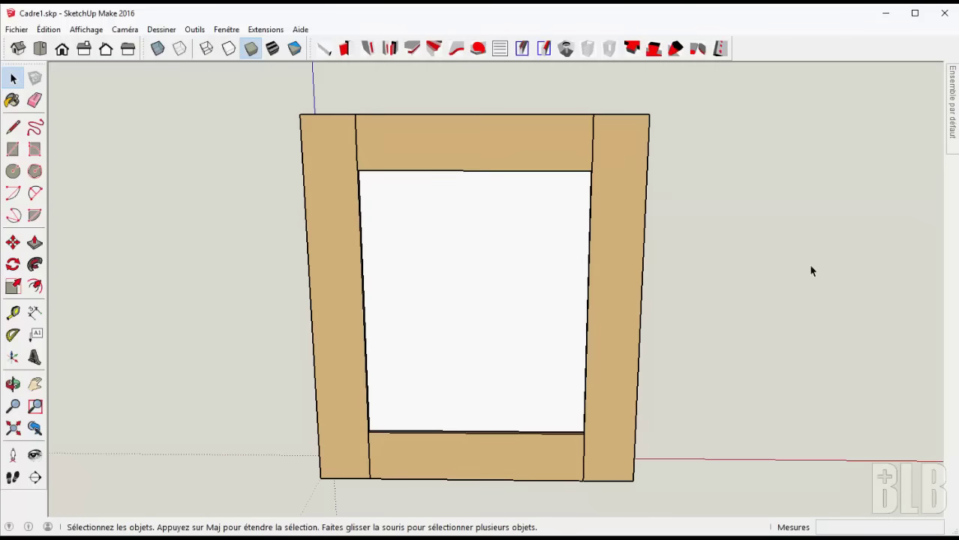